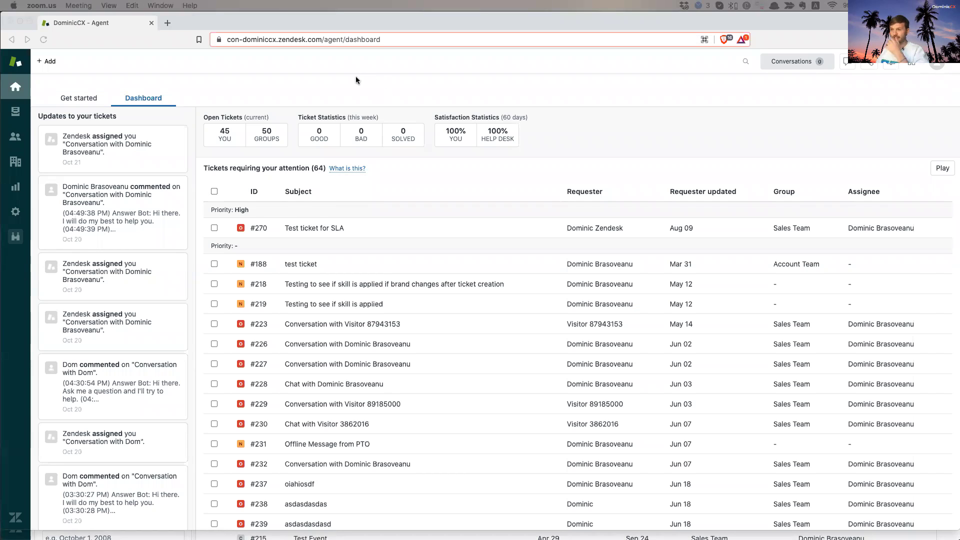
- In Brave, open Guide from the Zendesk products grid to load the Help Center home page
click(356, 76)
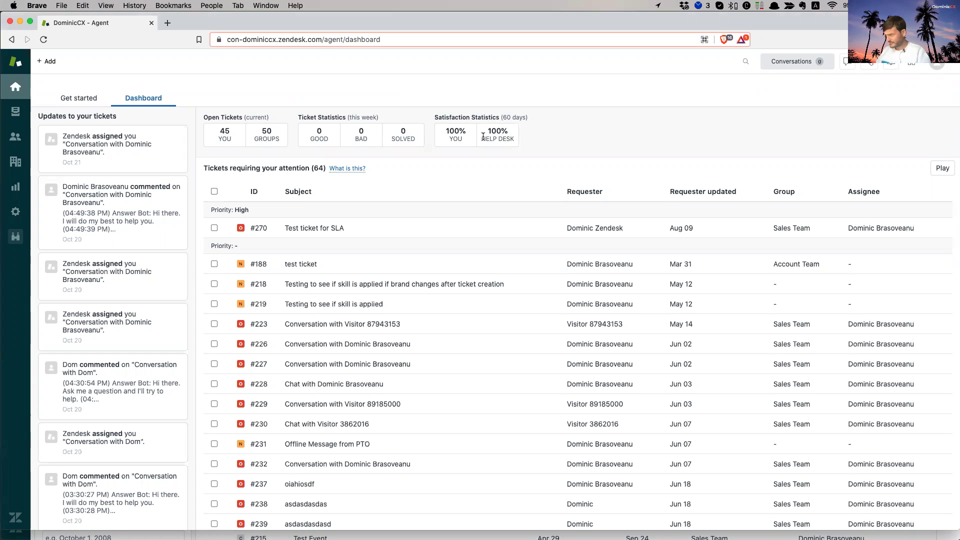
click(910, 62)
click(878, 120)
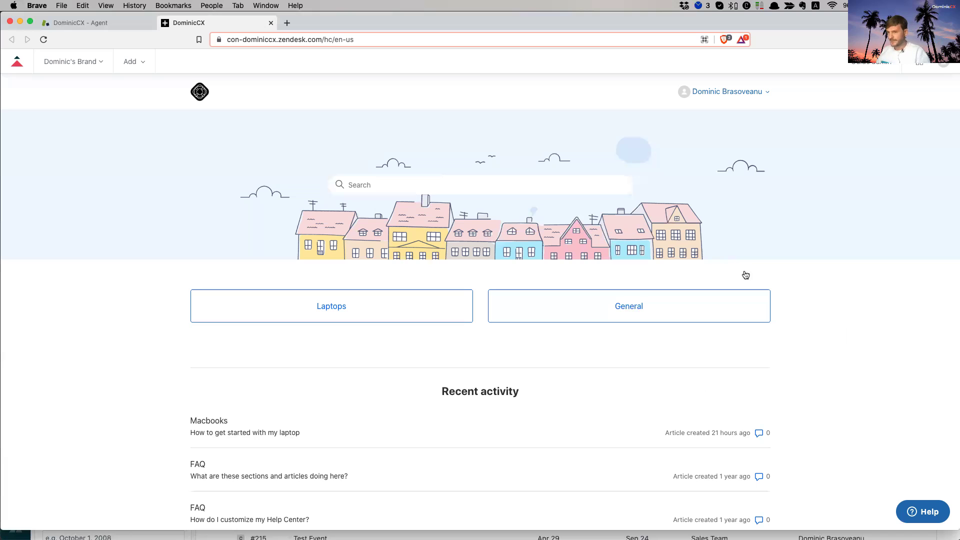
- In Guide admin, check the user permissions and management permissions, then return to User segments
click(872, 66)
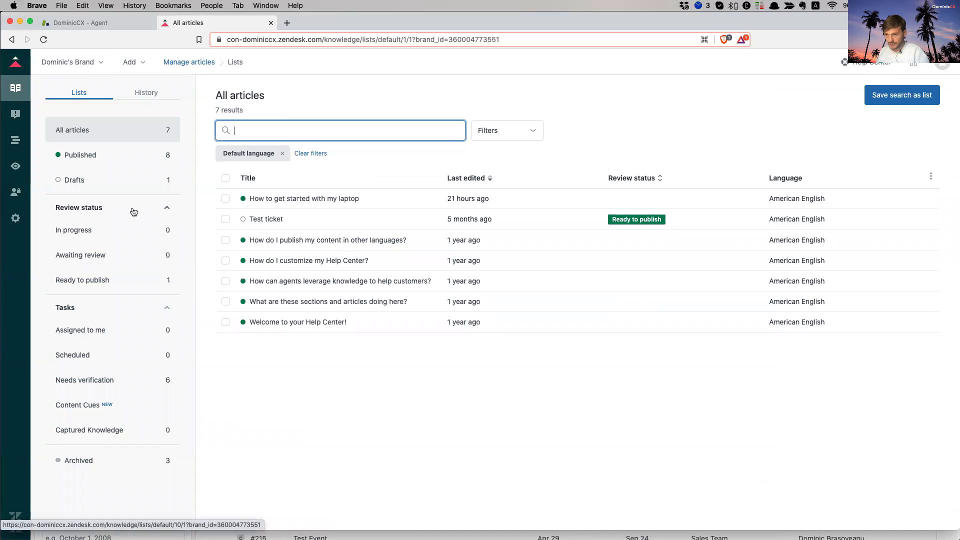
click(16, 195)
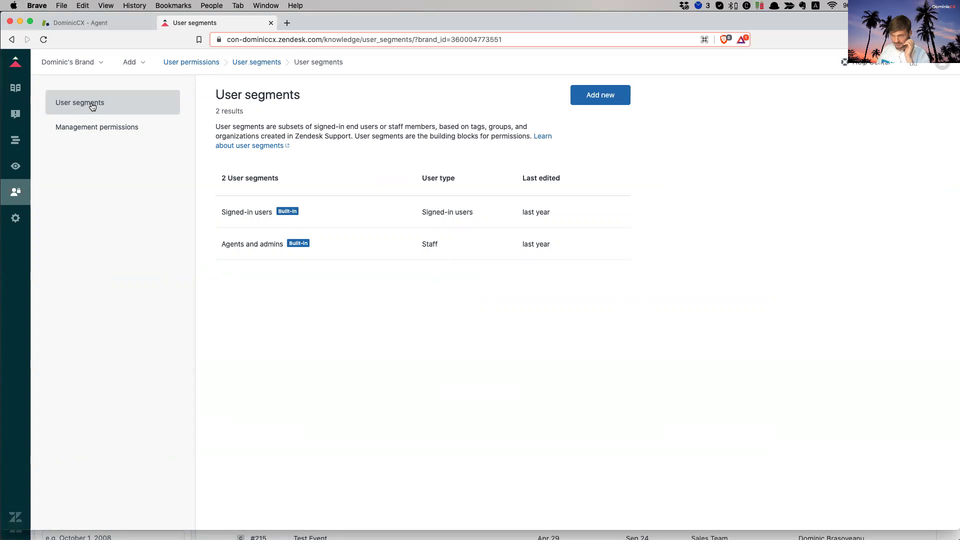
click(96, 129)
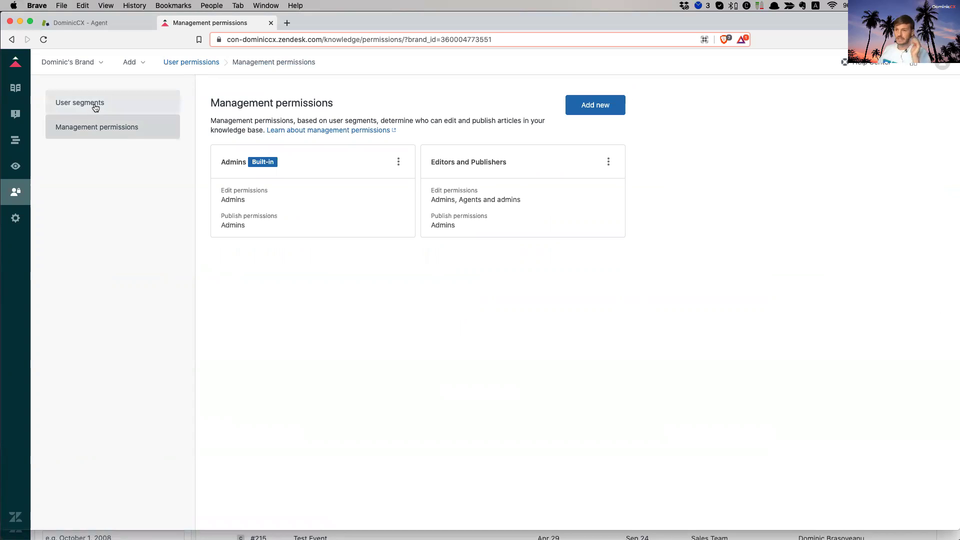
click(90, 110)
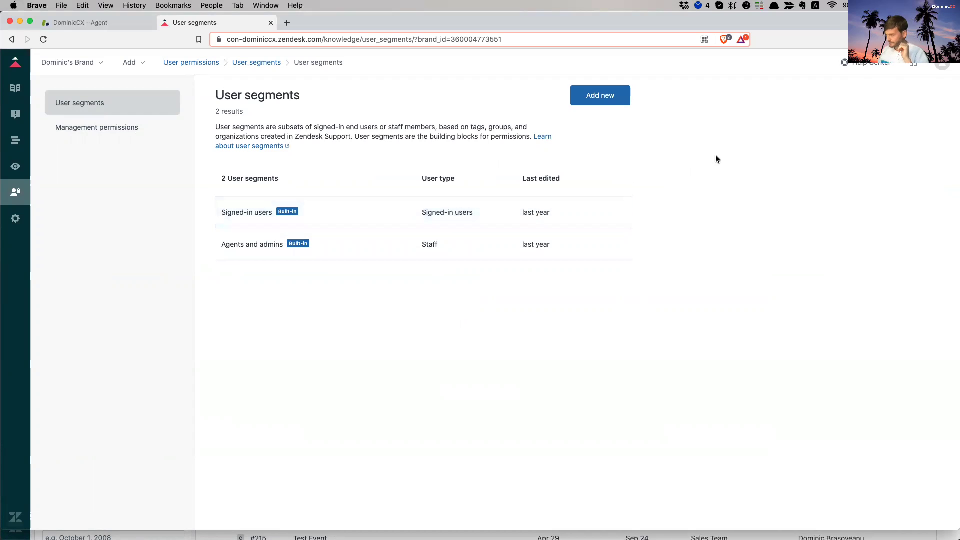
- Start a new user segment and name it 'Amazing user segment'
click(603, 95)
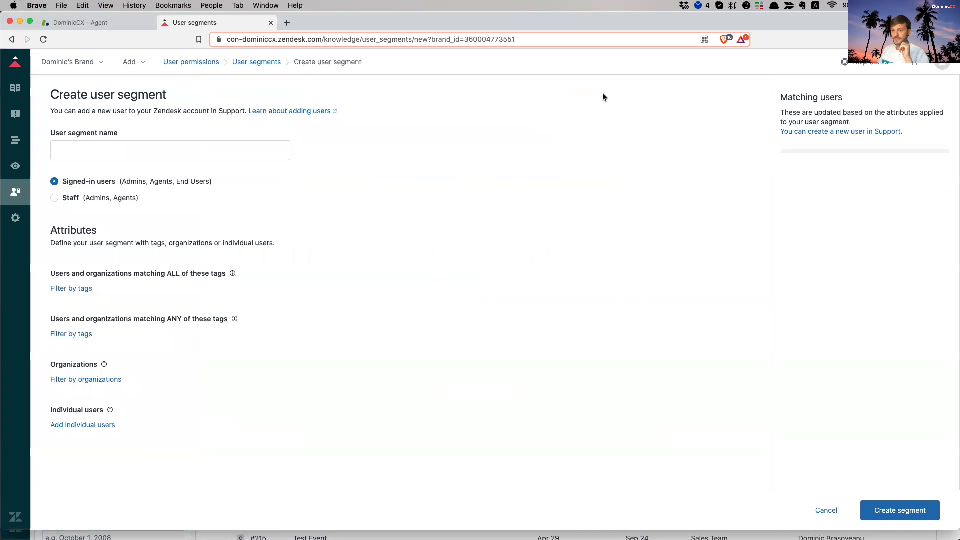
click(176, 149)
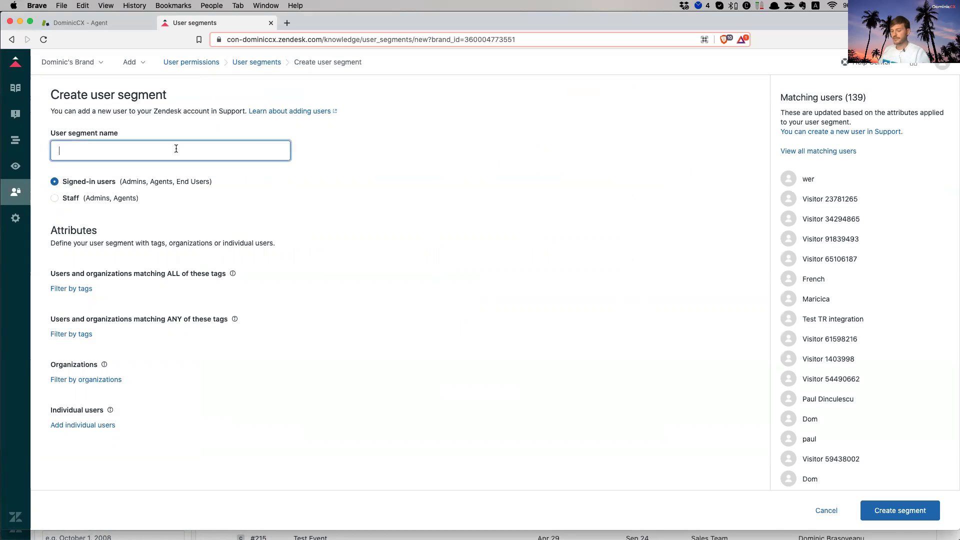
text(Amazi)
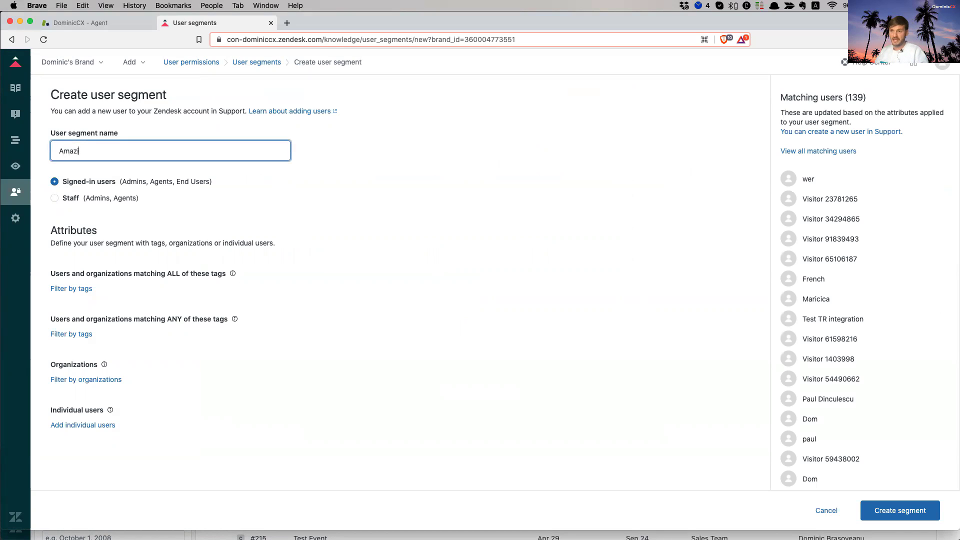
text(ng user)
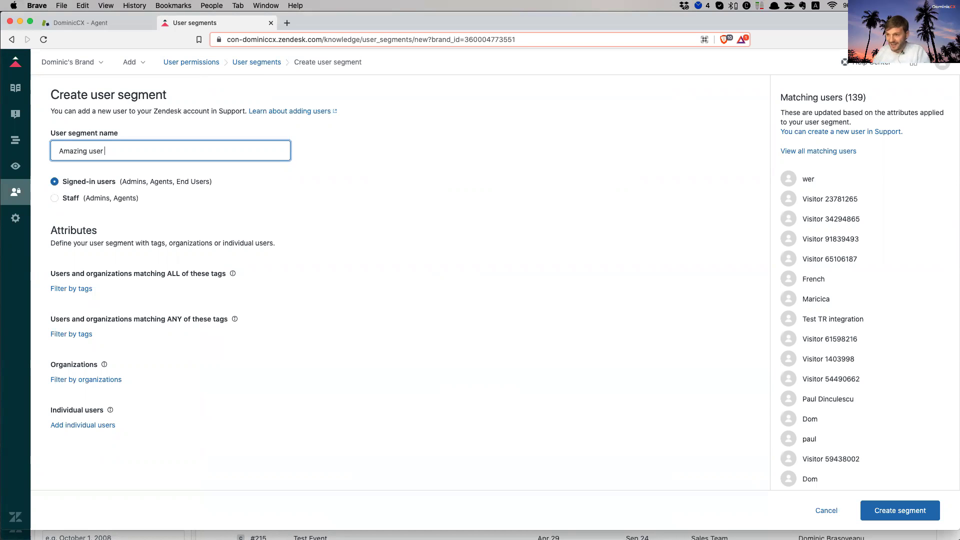
text( segment)
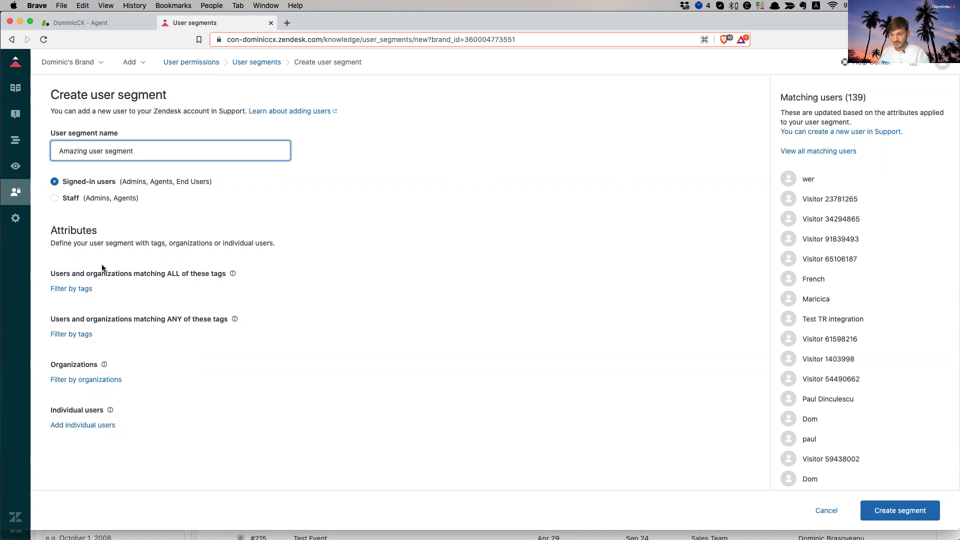
drag(63, 275, 164, 274)
click(165, 275)
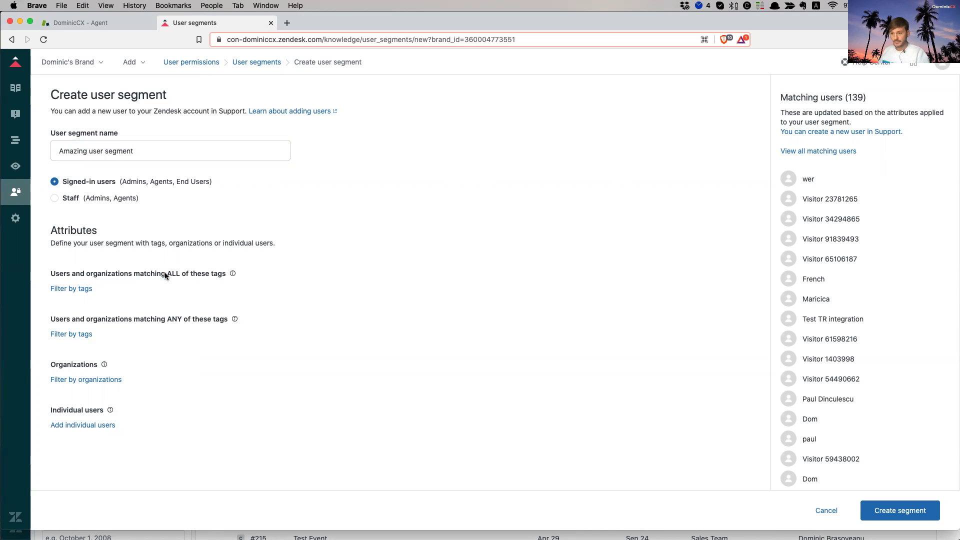
drag(77, 276, 188, 272)
click(157, 273)
click(118, 273)
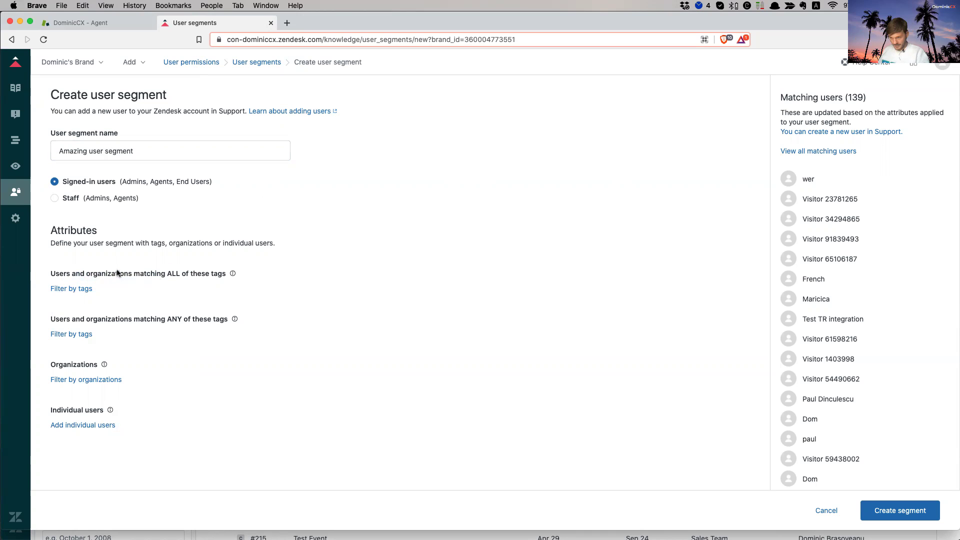
drag(80, 274, 197, 278)
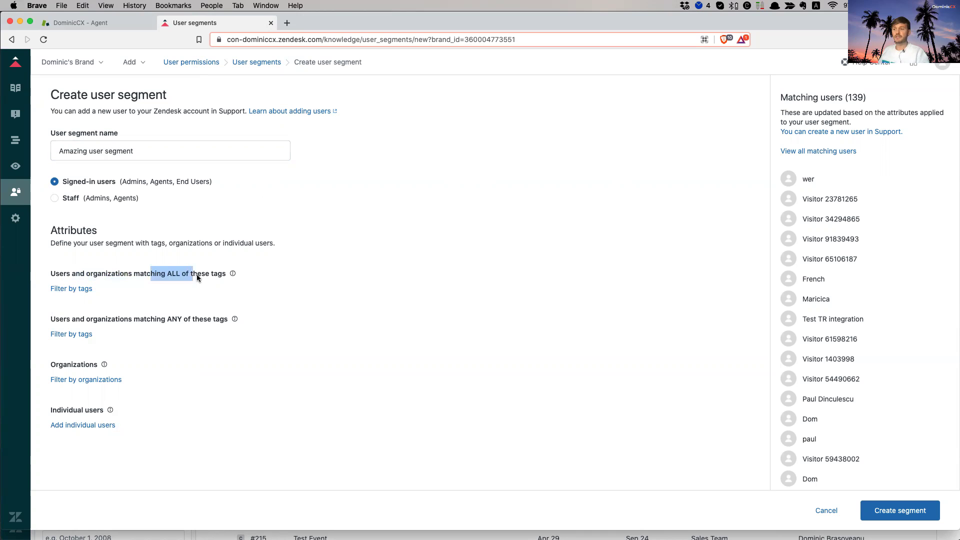
click(215, 277)
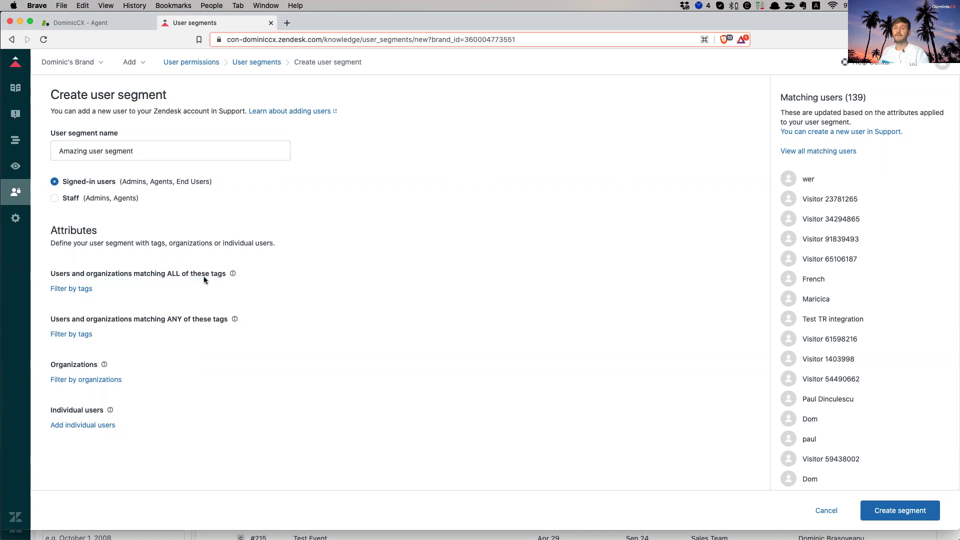
drag(81, 274, 179, 273)
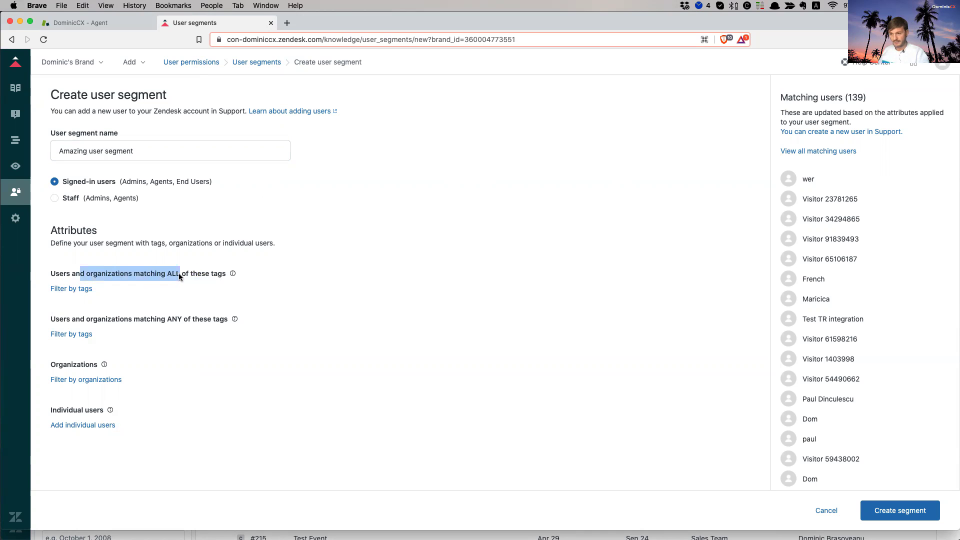
click(171, 274)
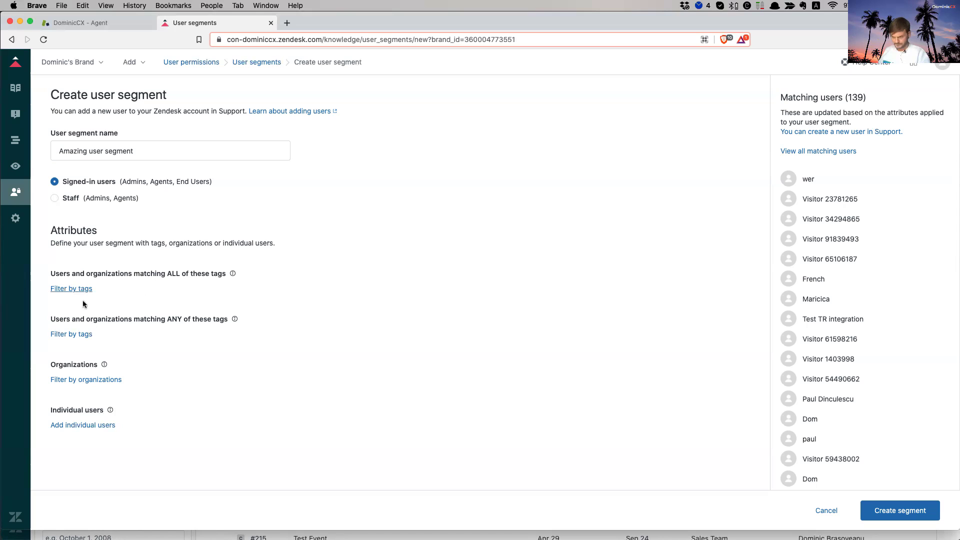
drag(52, 320, 188, 322)
click(140, 320)
click(161, 321)
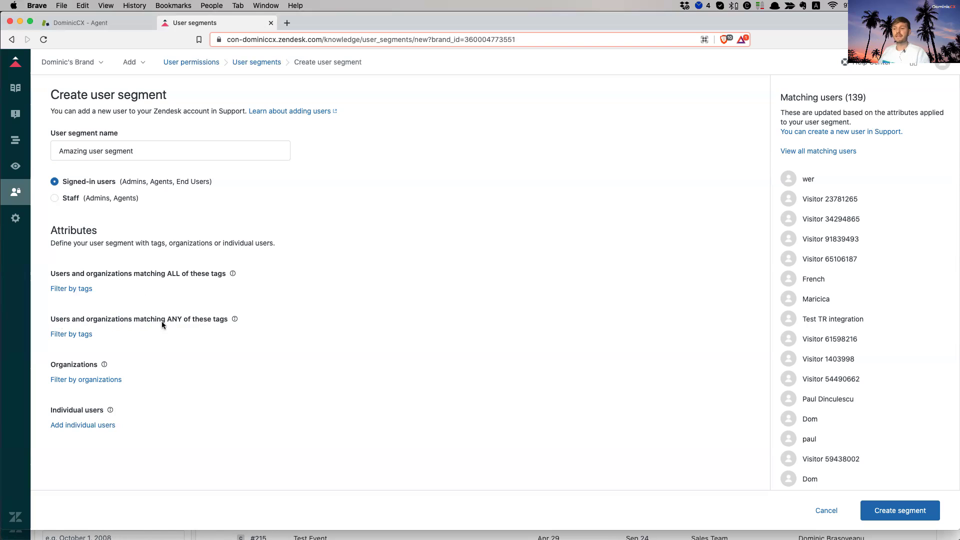
click(211, 320)
drag(106, 274, 203, 275)
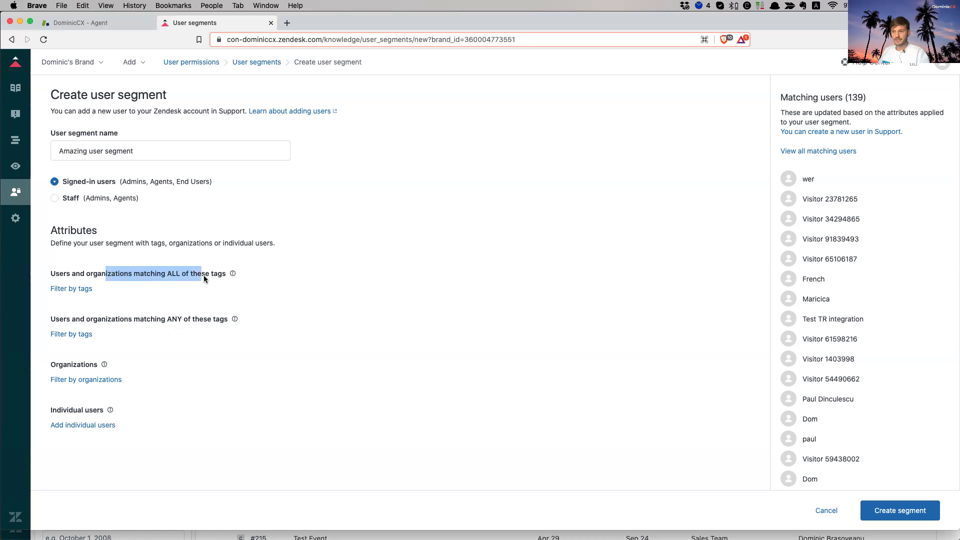
drag(120, 320, 219, 323)
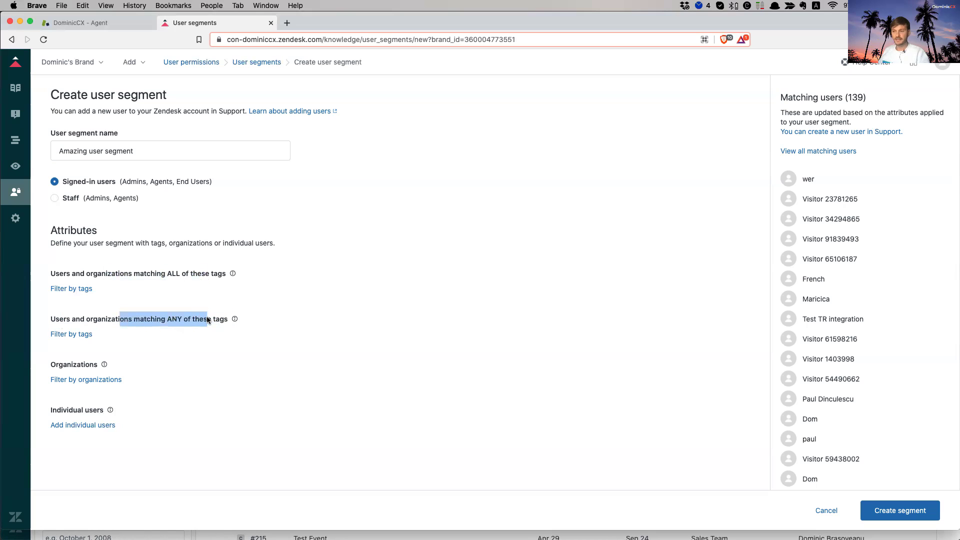
click(196, 321)
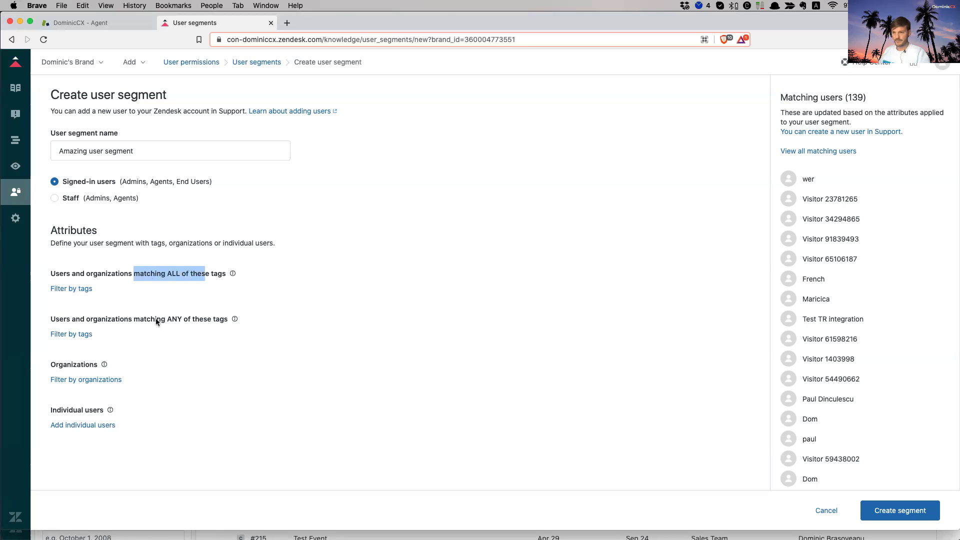
drag(133, 320, 227, 323)
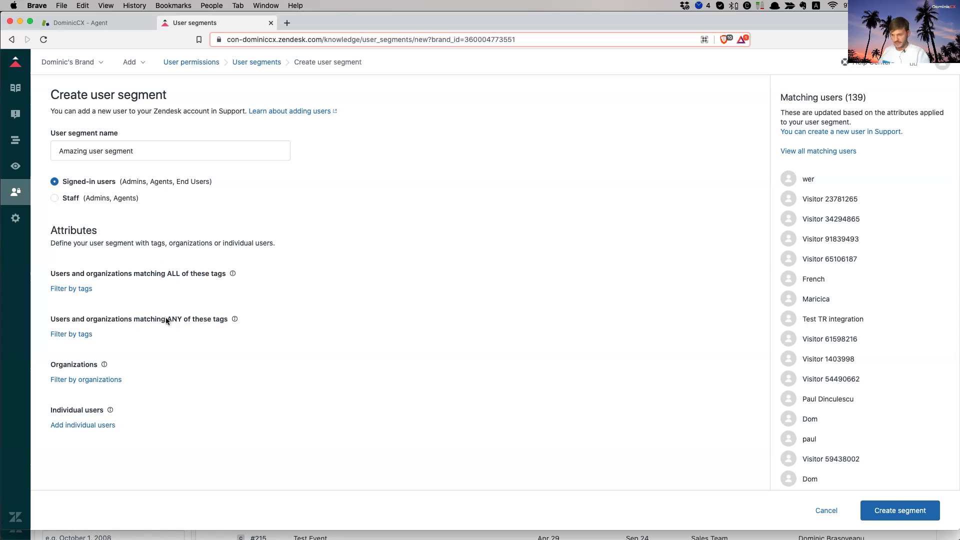
click(183, 323)
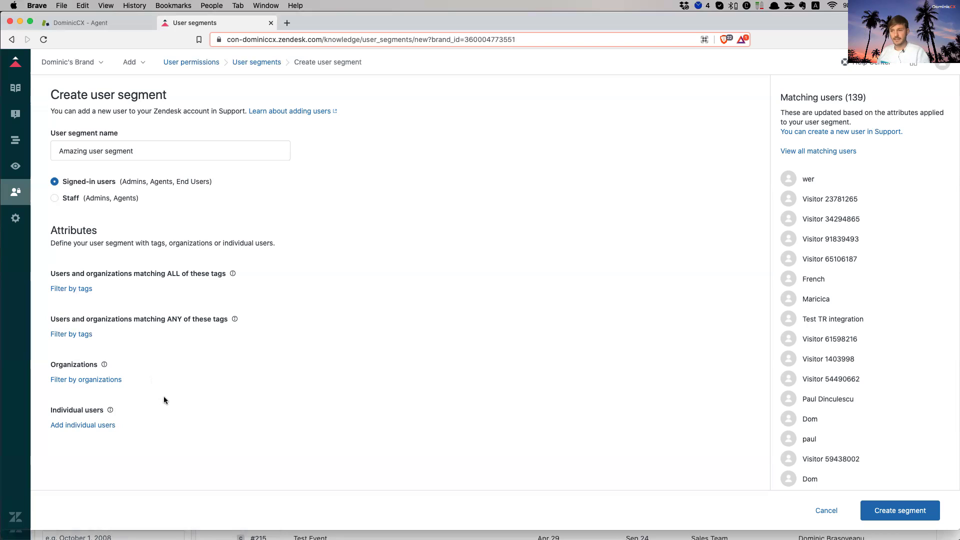
- Open the individual users picker and close it without adding anyone
click(90, 428)
click(108, 431)
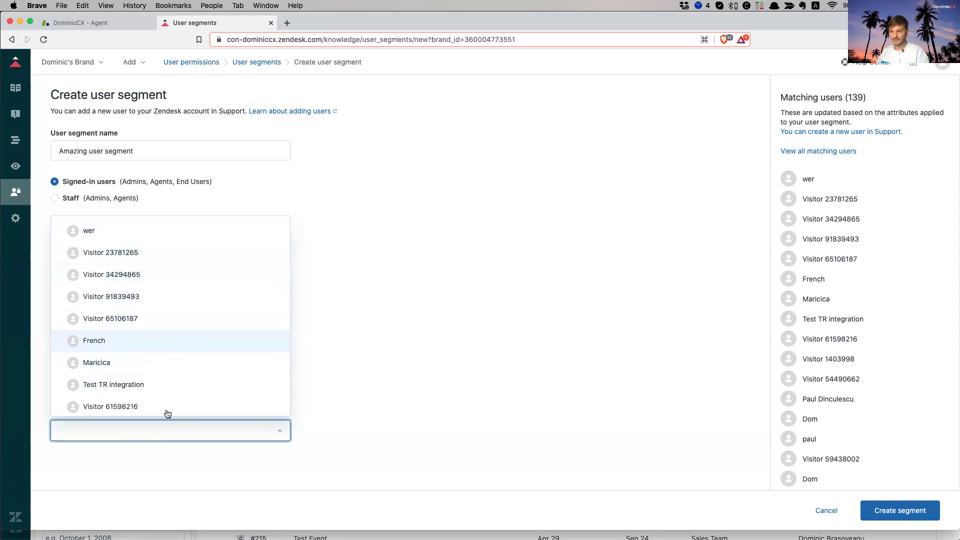
click(170, 476)
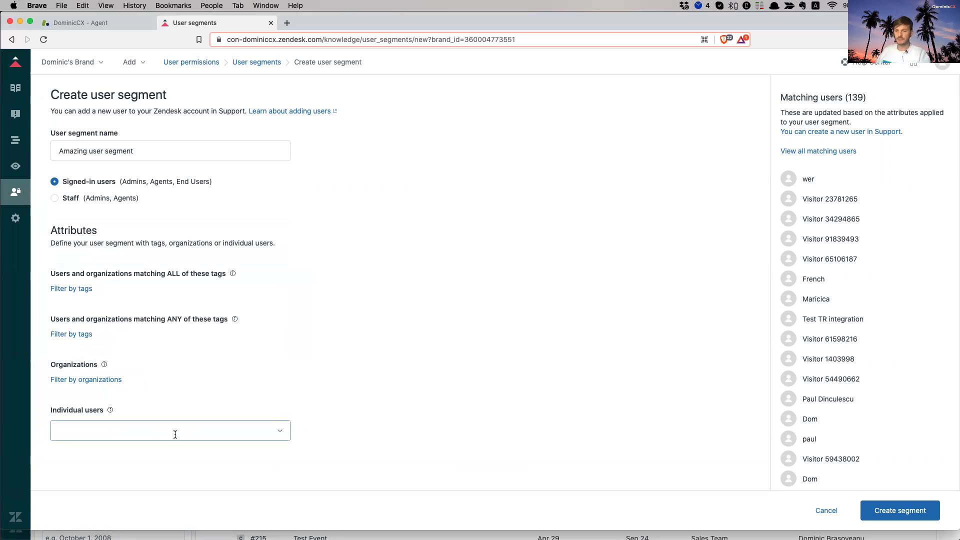
- Require the 'amazing' tag for all members, create the segment, and return to User segments
click(78, 289)
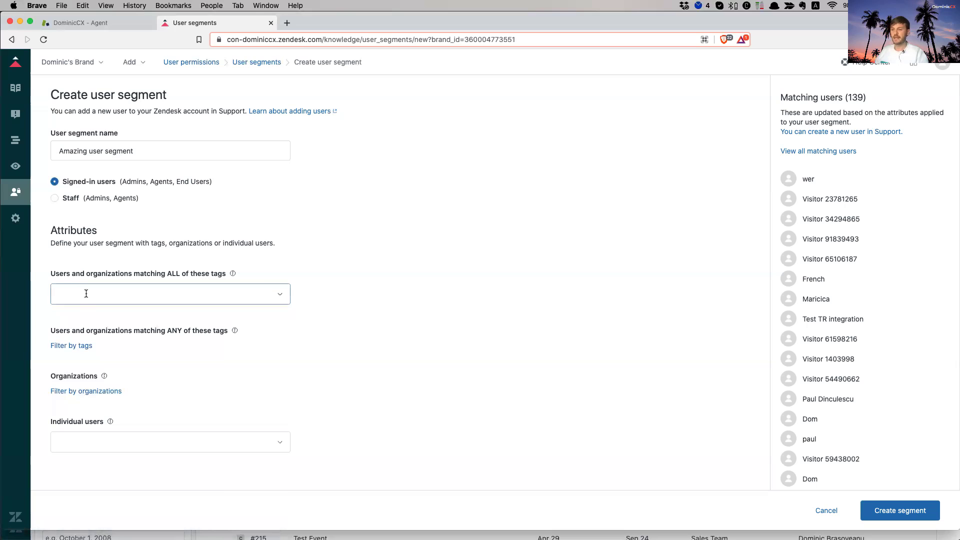
click(86, 294)
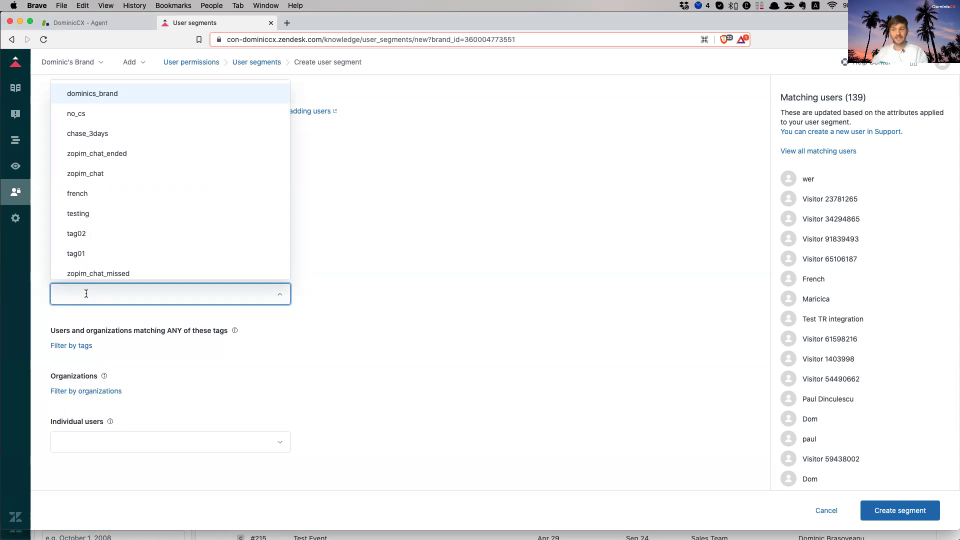
text(ama)
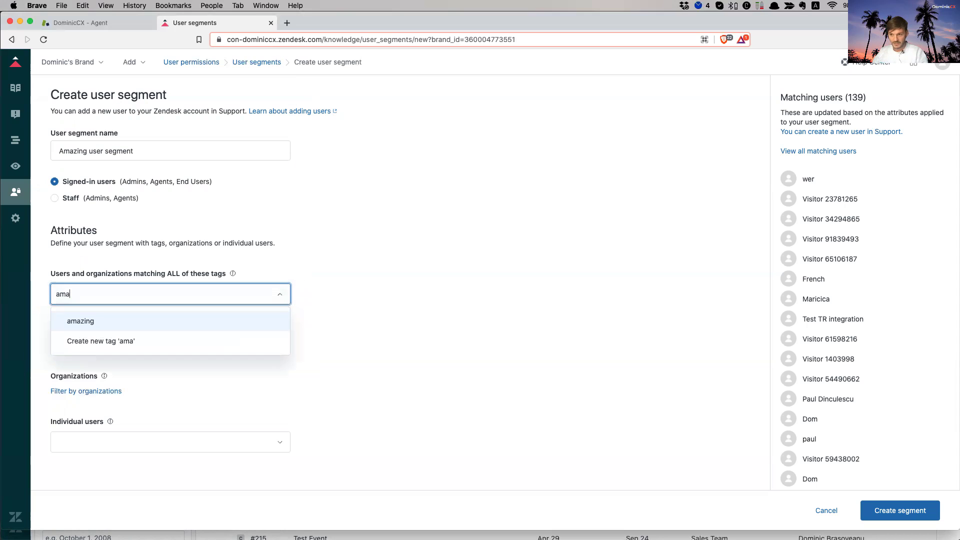
click(76, 321)
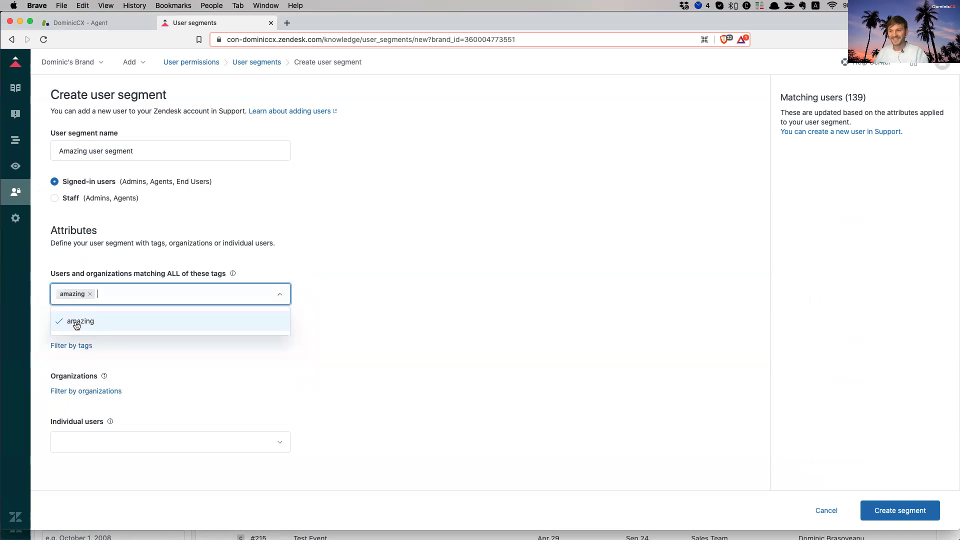
click(387, 361)
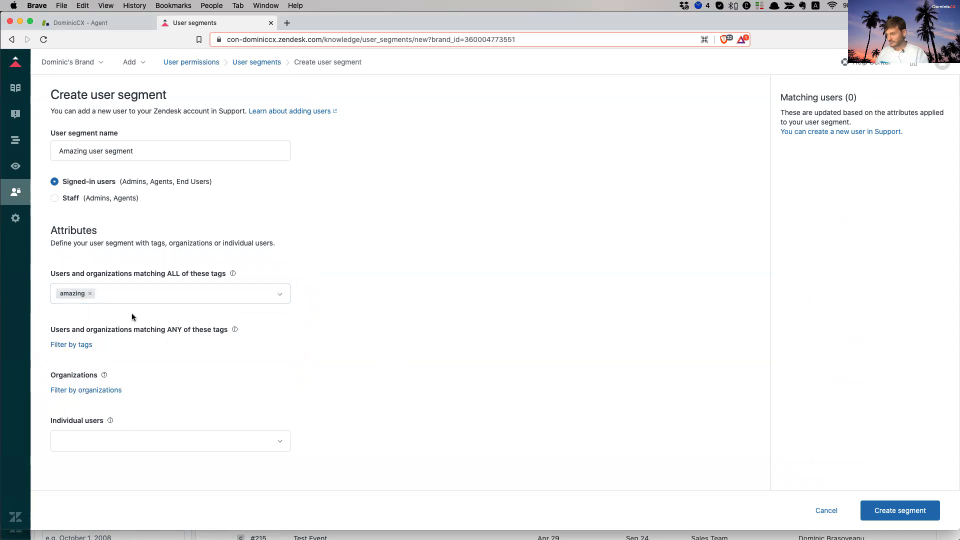
click(908, 505)
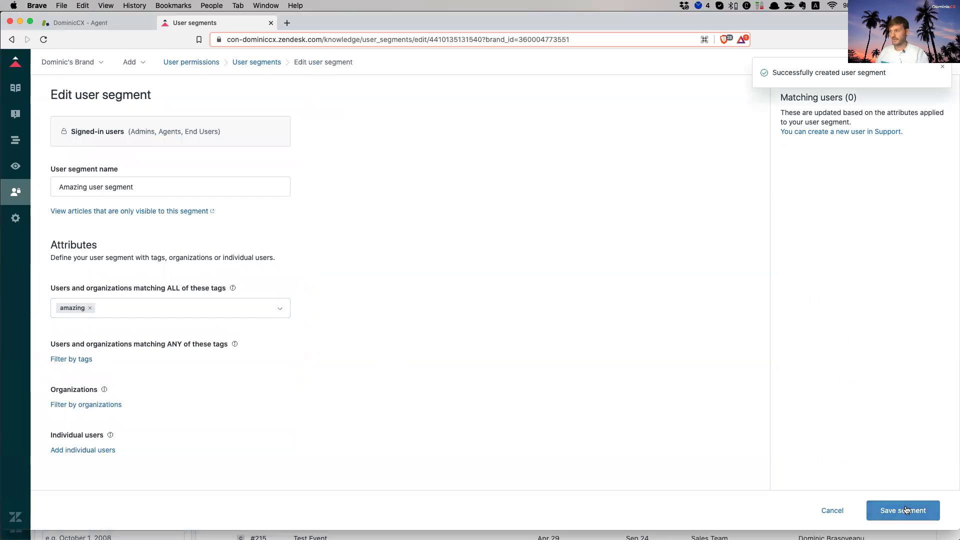
click(13, 195)
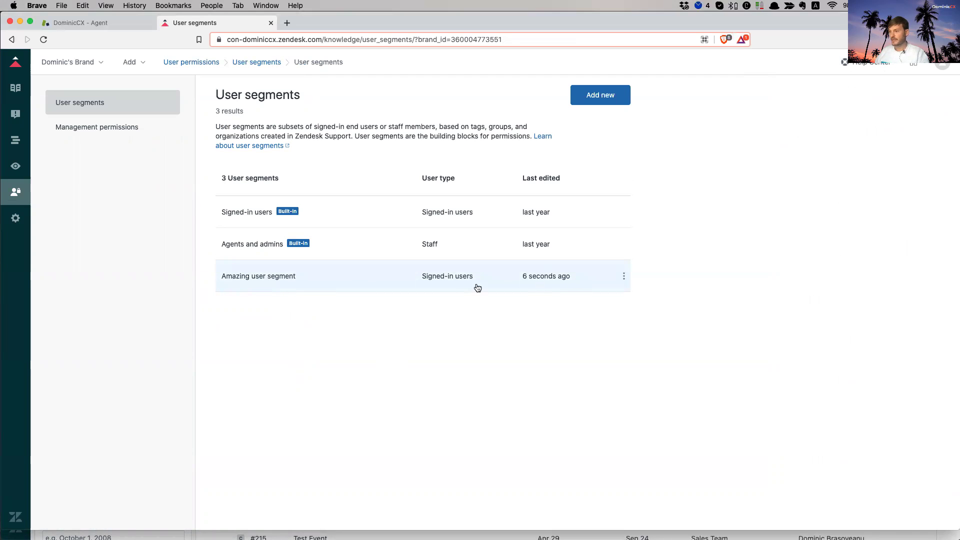
drag(422, 179, 464, 184)
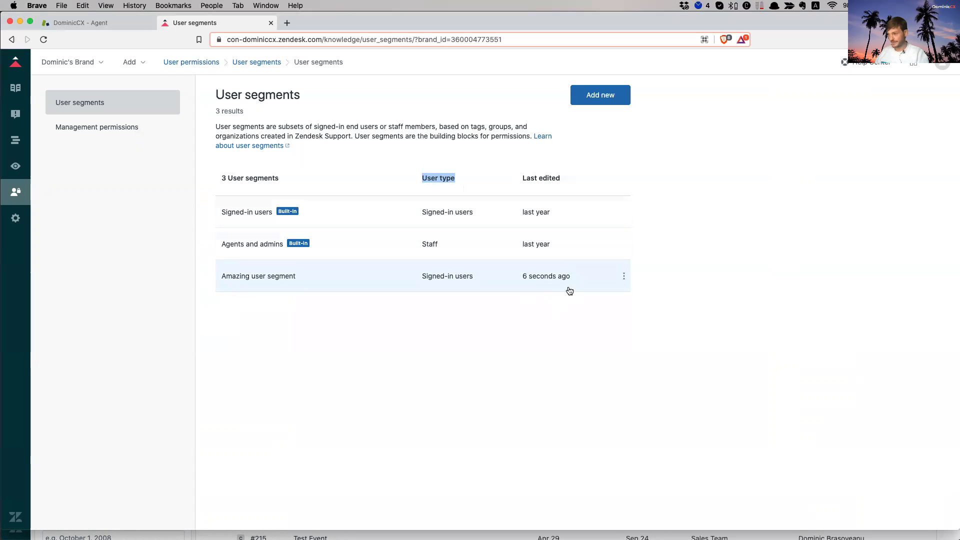
click(564, 330)
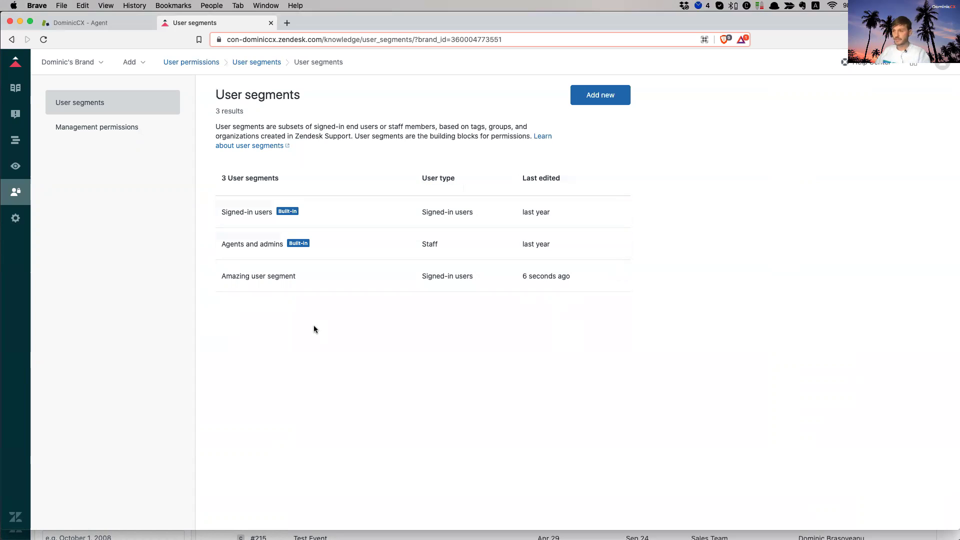
click(129, 62)
- Add an article titled 'An article which is used for Amazing user segment', pasting that sentence repeatedly as body
click(156, 89)
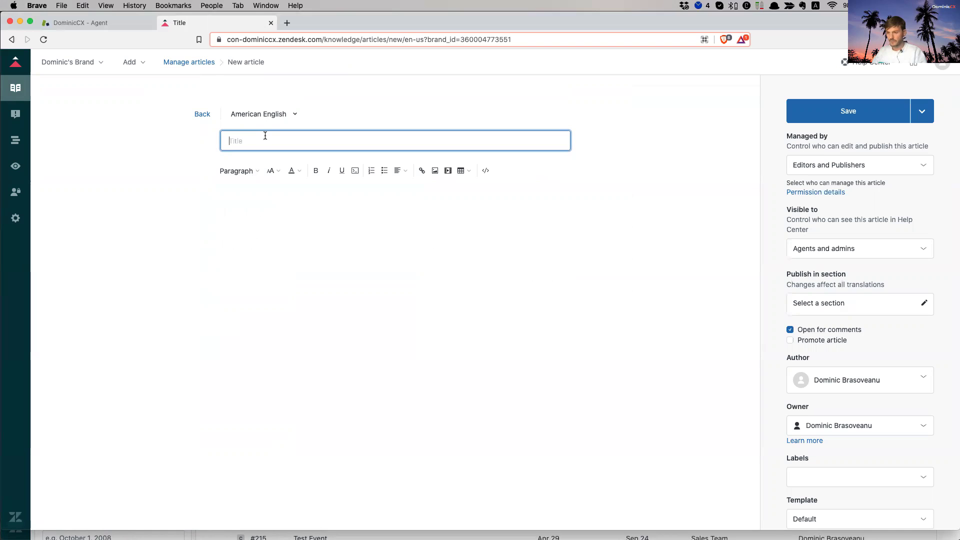
text(An article which is used)
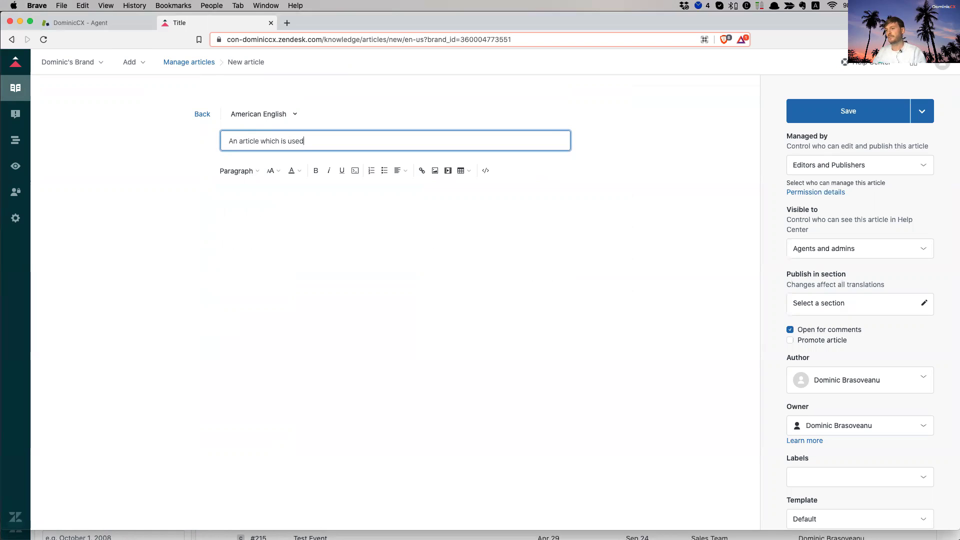
text( for Amazing)
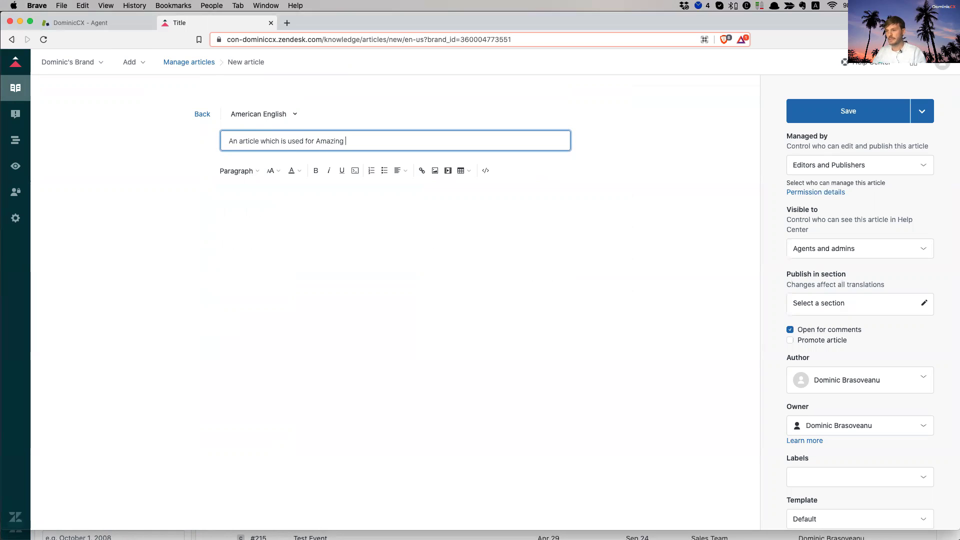
text( user segment)
key(super+a)
key(super+c)
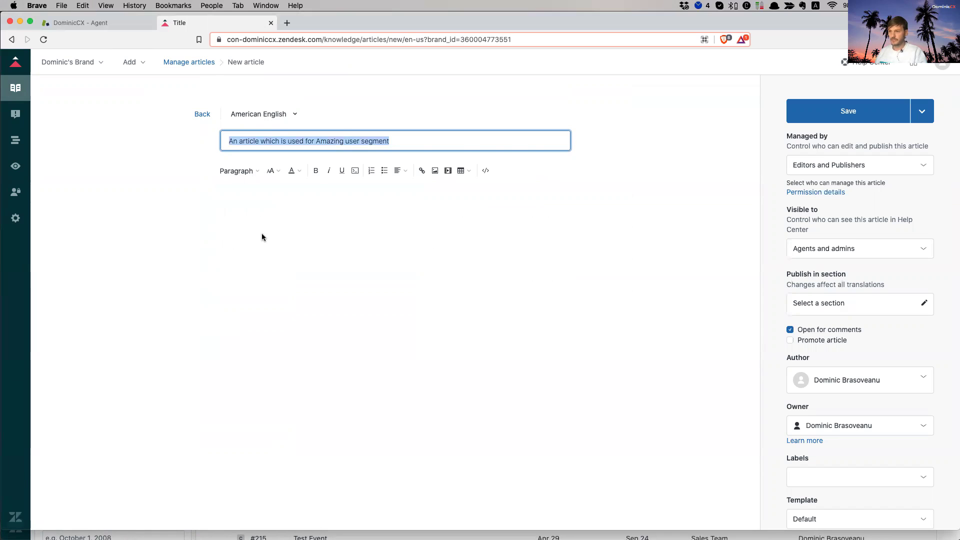
click(262, 233)
key(super+v)
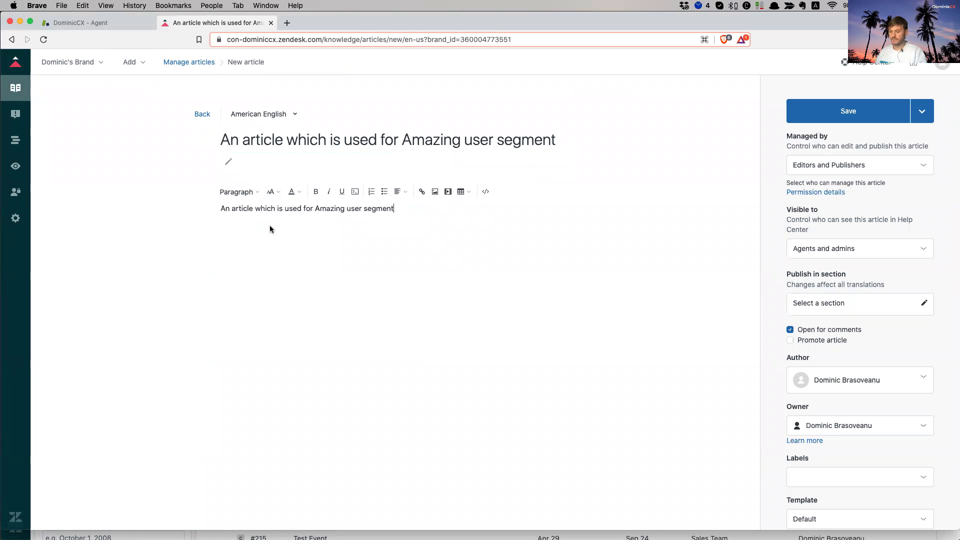
key(super+v)
key(super+v)
key(super+v)
key(super+v)
key(super+v)
key(super+v)
key(super+v)
key(super+v)
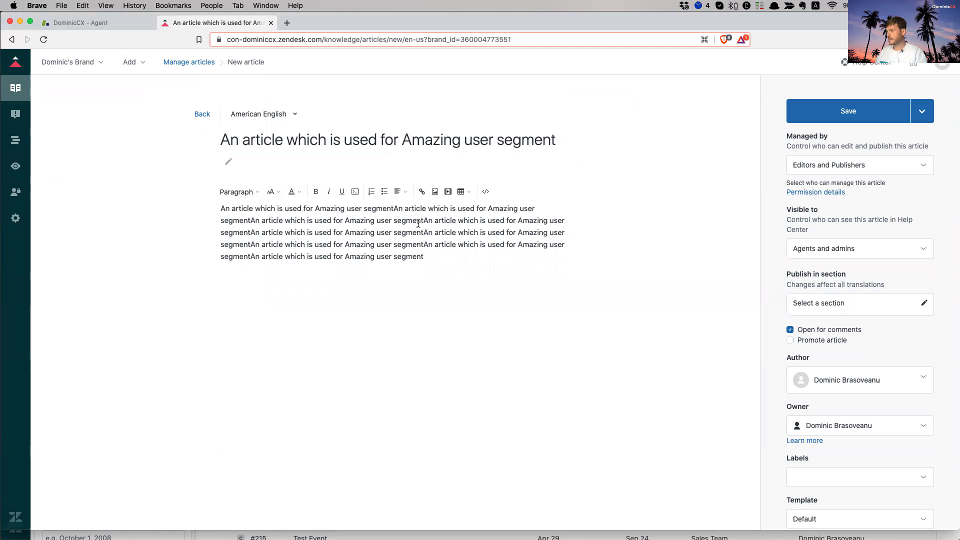
- Keep Editors and Publishers as managers and limit visibility to Amazing user segment
click(891, 166)
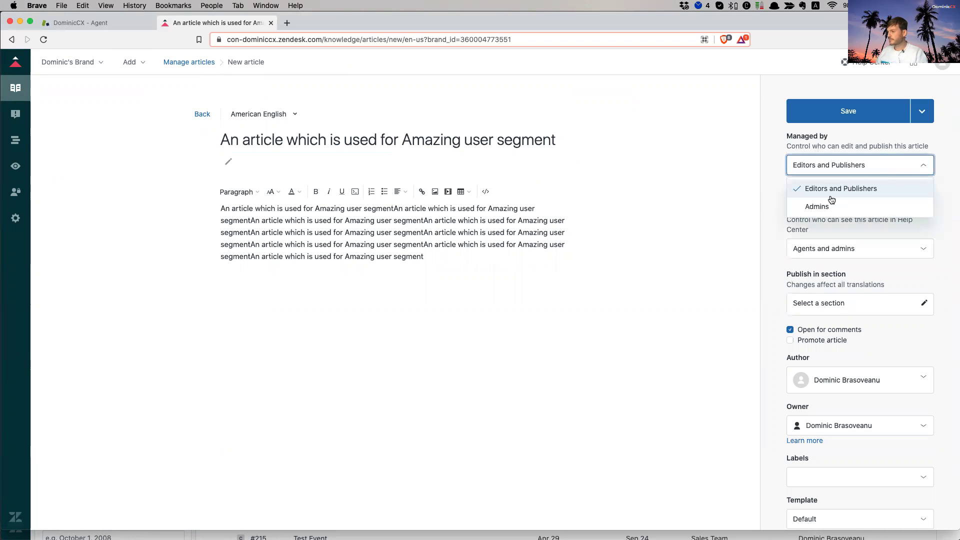
click(872, 190)
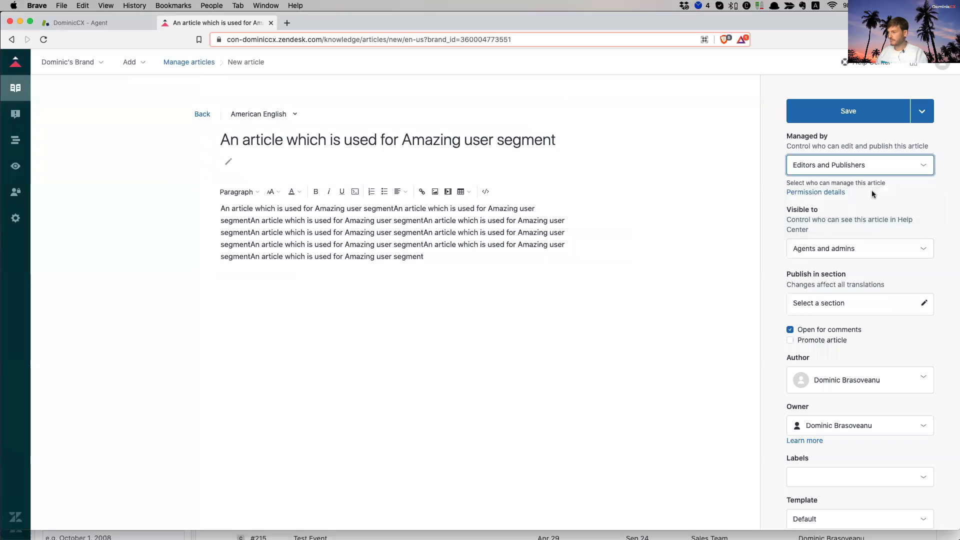
click(831, 248)
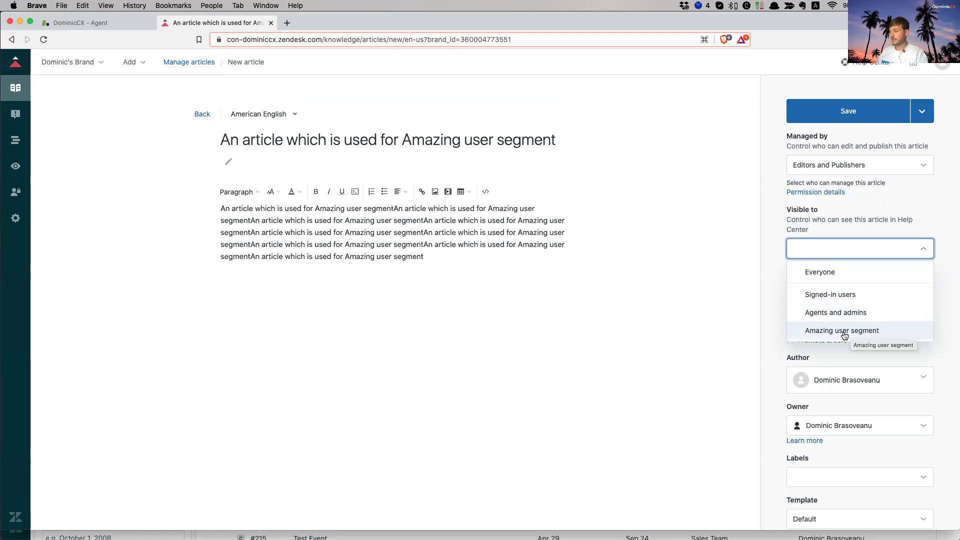
click(849, 335)
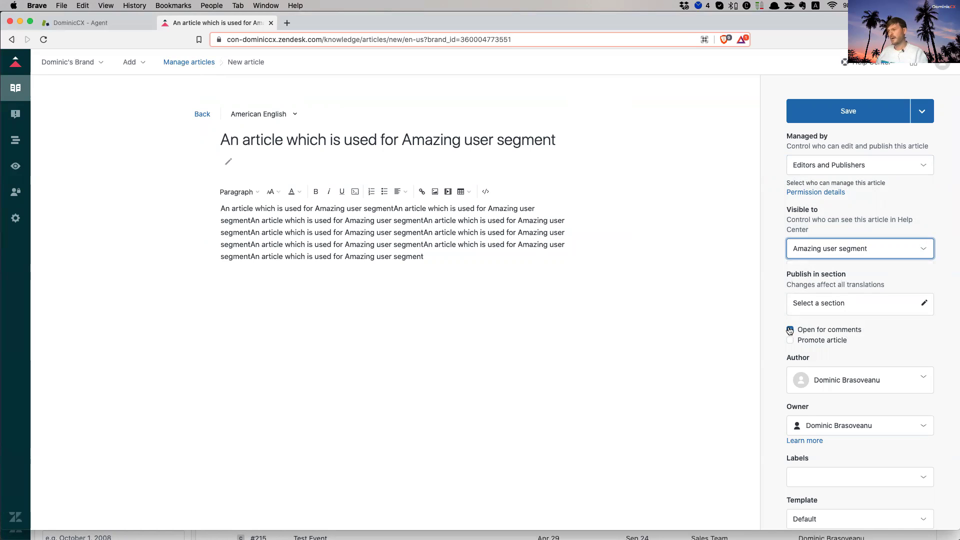
drag(792, 274, 844, 274)
click(849, 279)
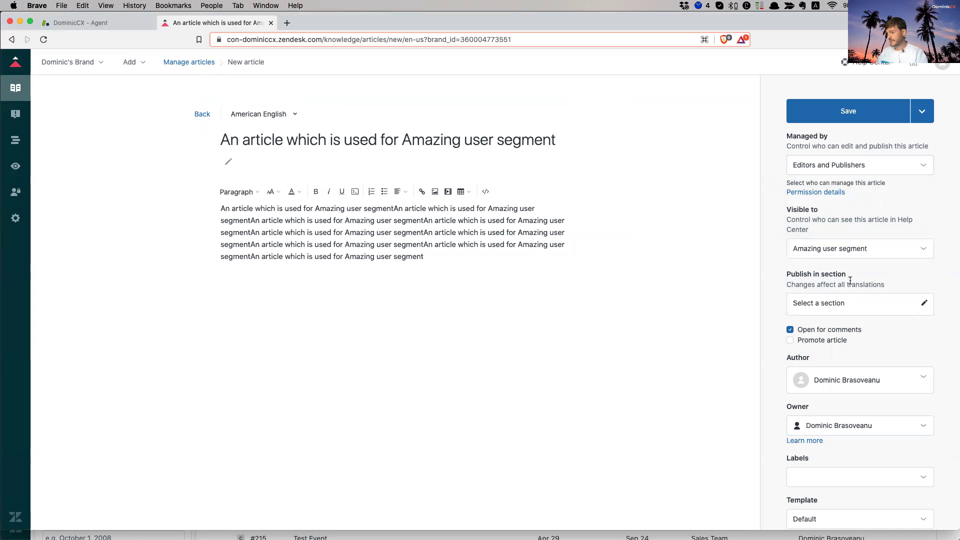
click(838, 303)
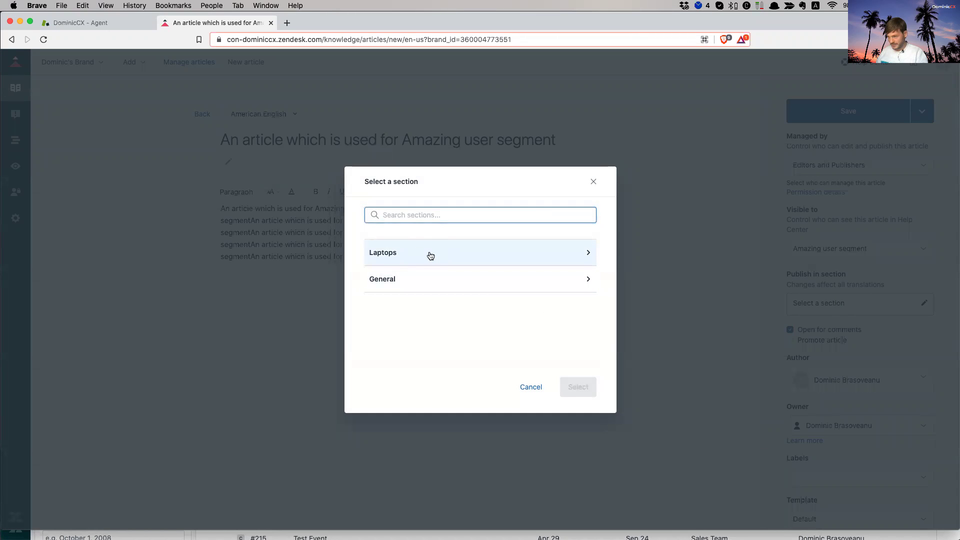
- Place the article in the Macbooks section under Laptops
click(430, 256)
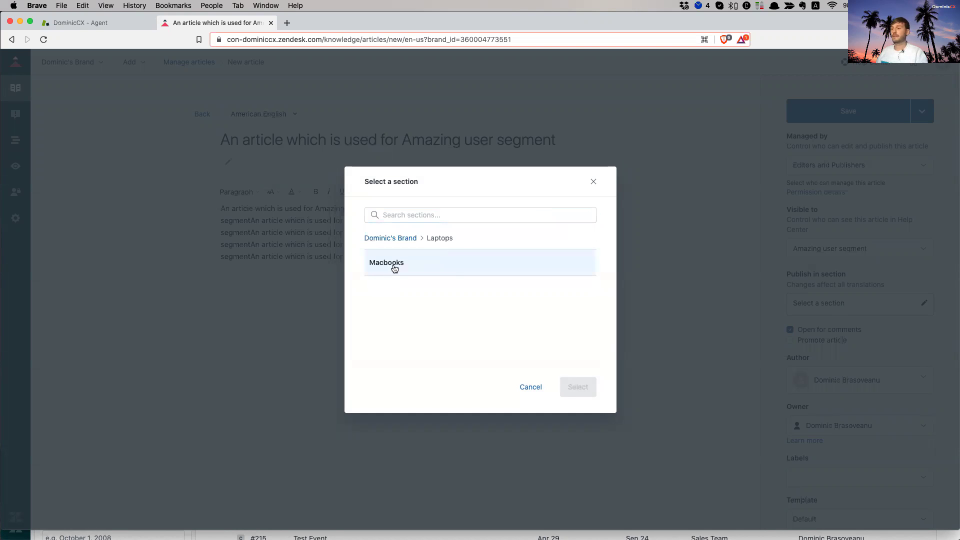
click(393, 265)
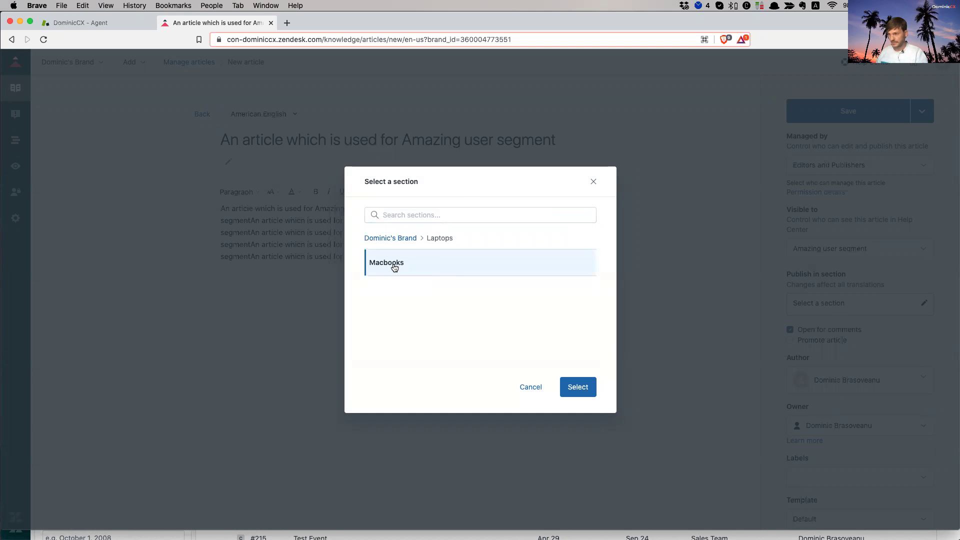
click(592, 383)
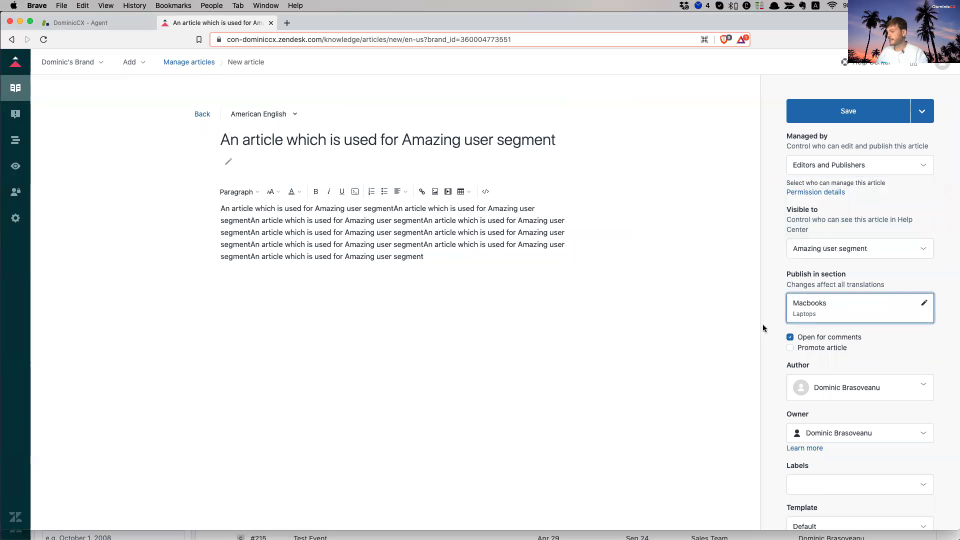
- Turn off comments, mark the article as promoted, and publish it
click(790, 338)
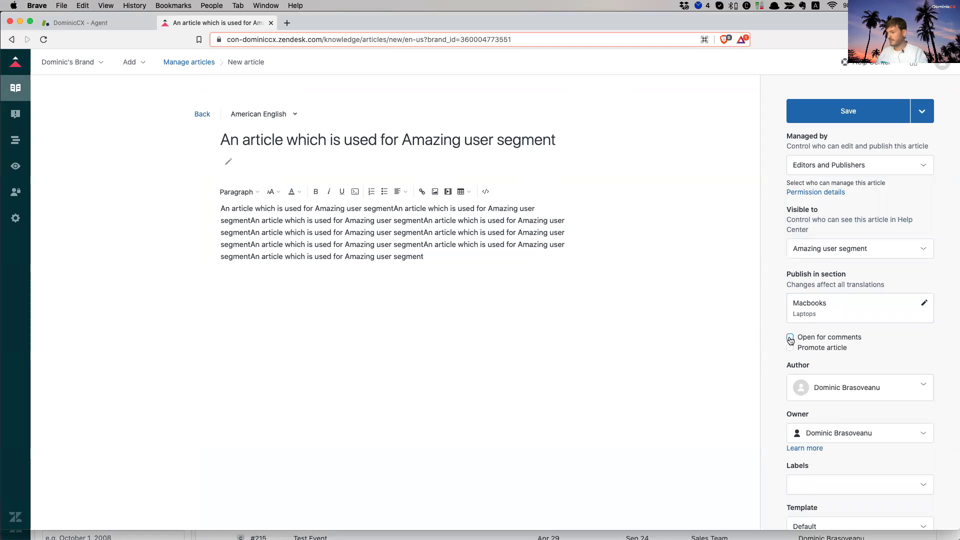
click(790, 348)
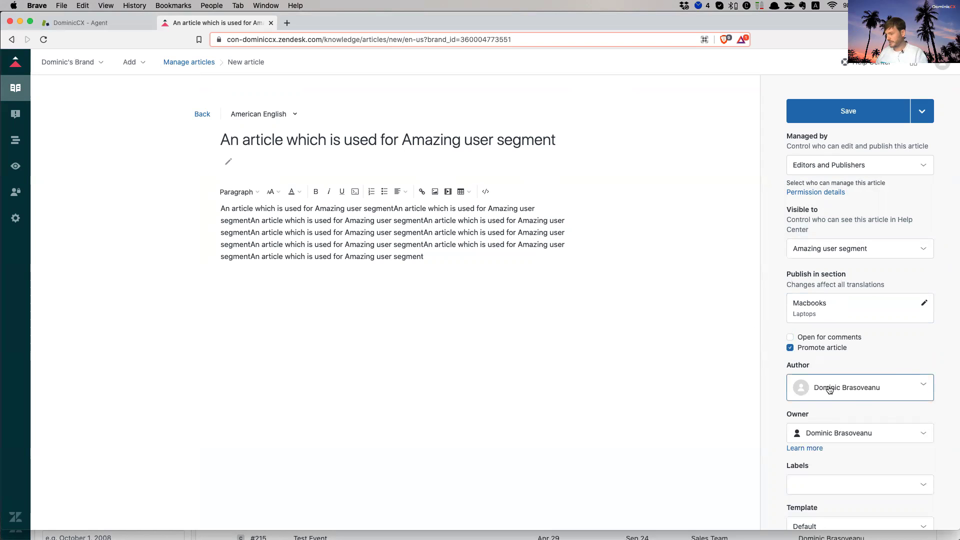
scroll(822, 403, down, 2)
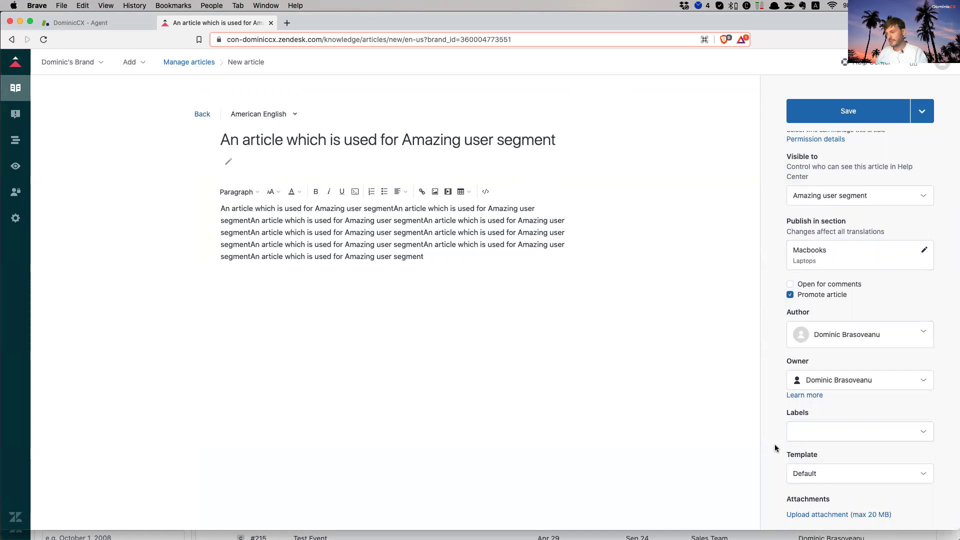
scroll(949, 348, up, 2)
click(920, 113)
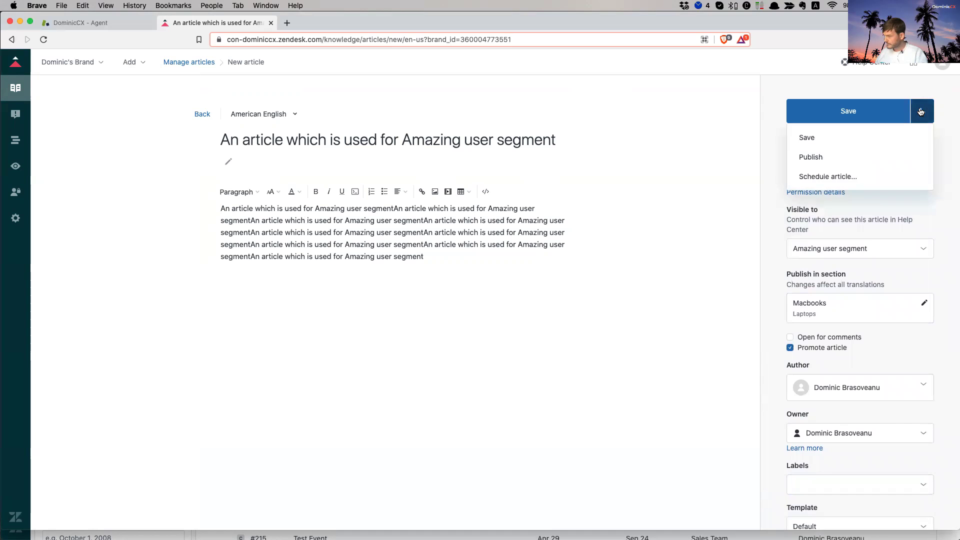
click(811, 159)
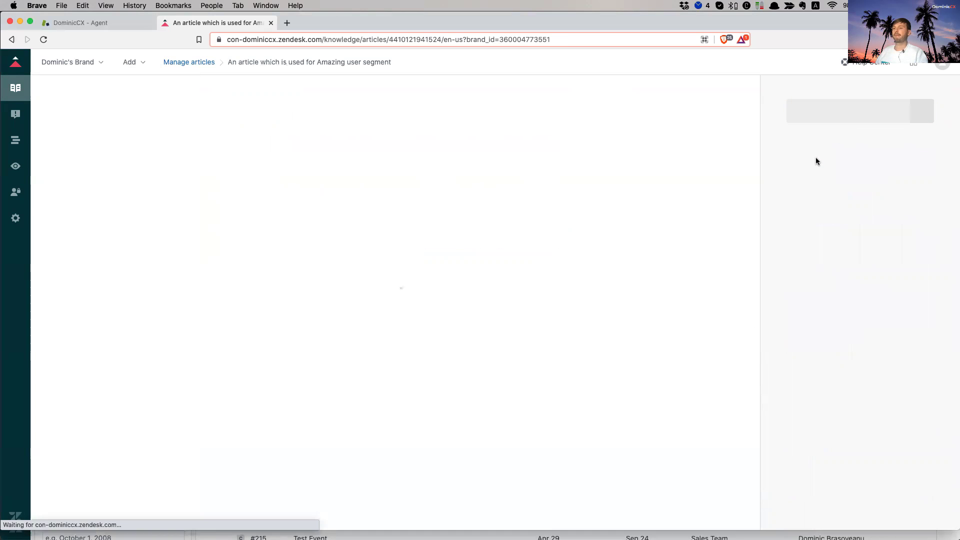
- Open the live help center, confirm the article under Promoted articles, and select its web address
click(864, 69)
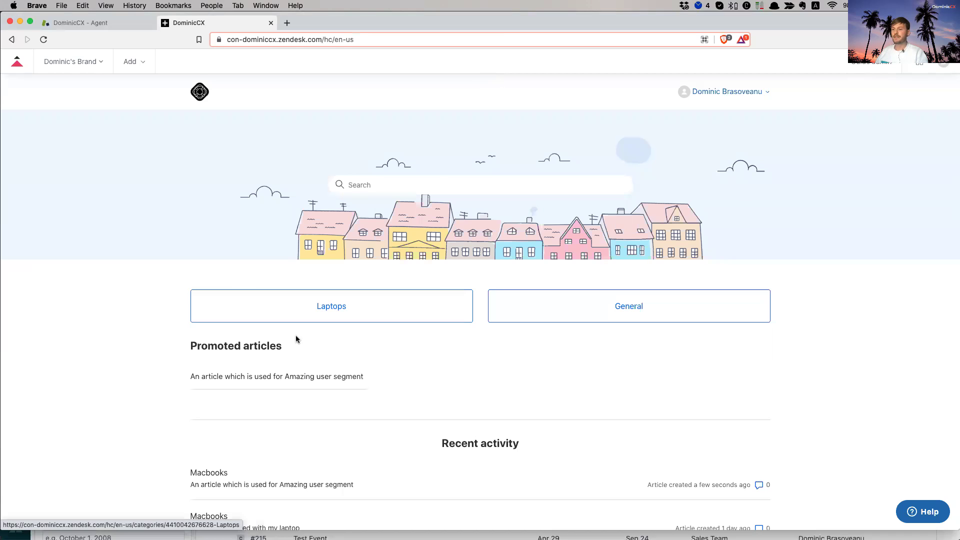
click(759, 91)
click(878, 328)
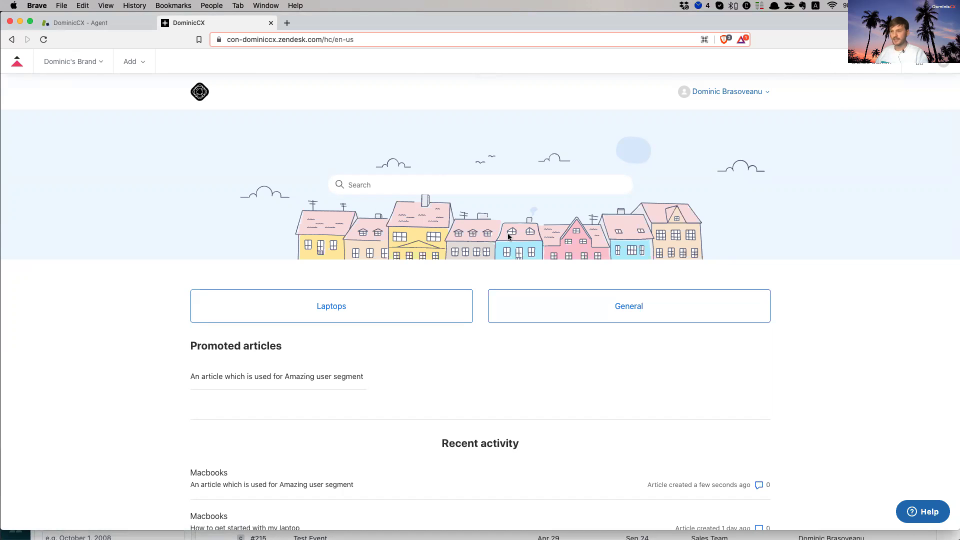
drag(199, 346, 399, 388)
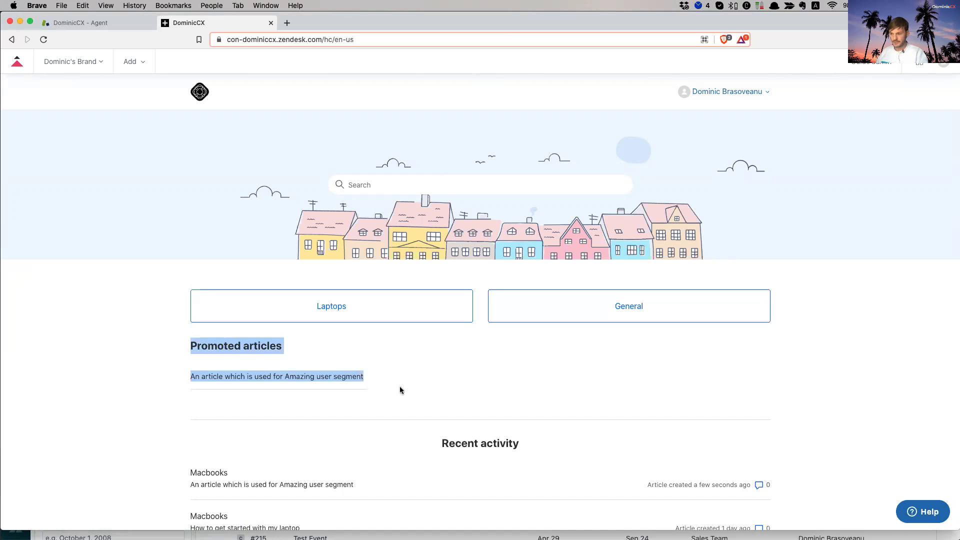
click(424, 387)
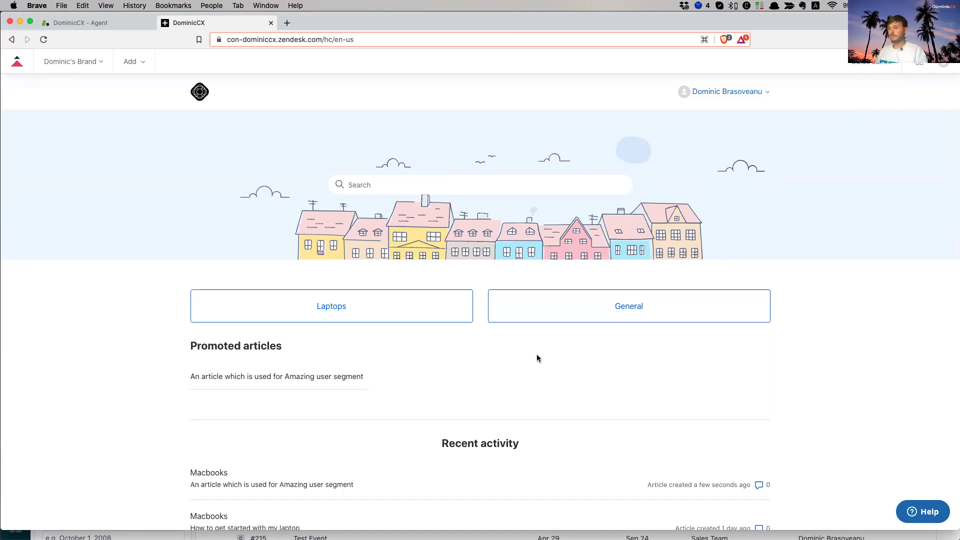
click(368, 42)
key(super+a)
key(super+c)
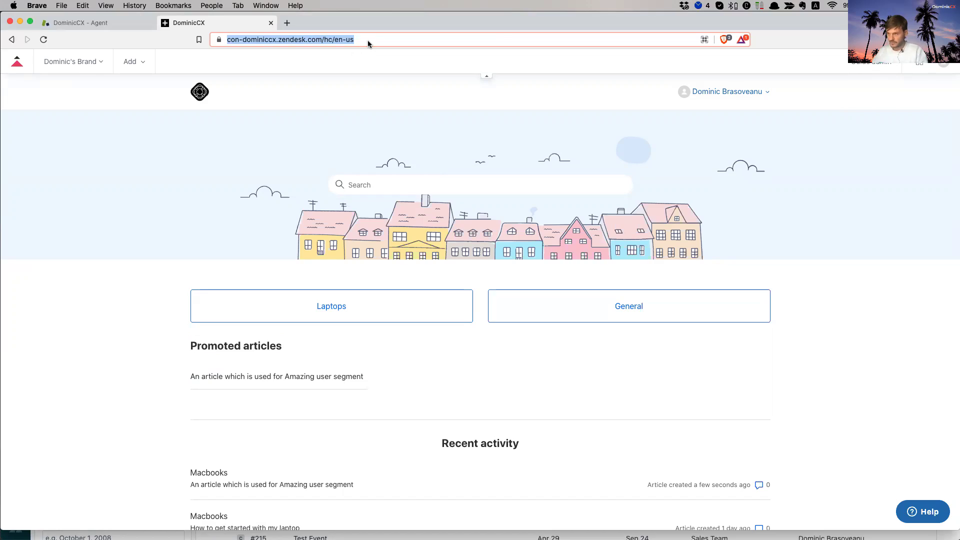
key(super+shift+n)
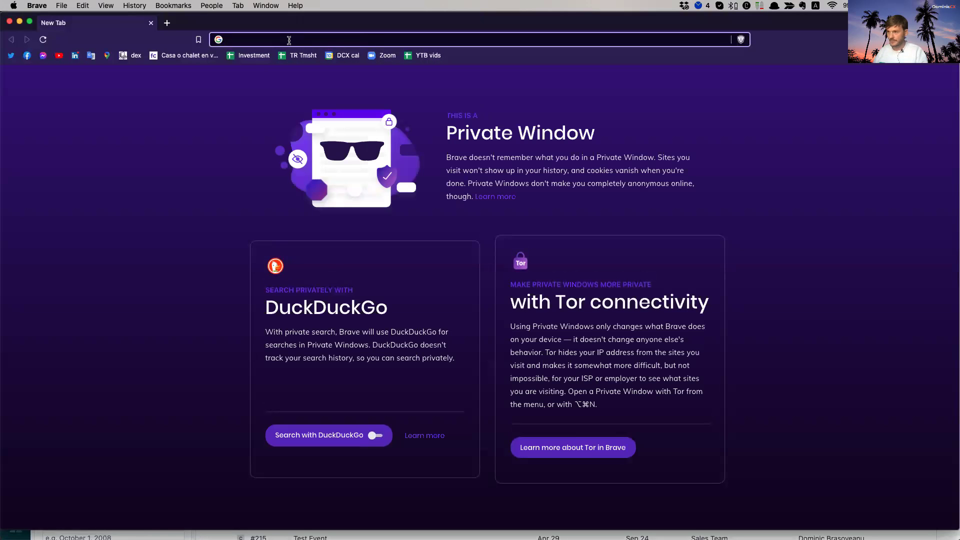
key(super+v)
key(Return)
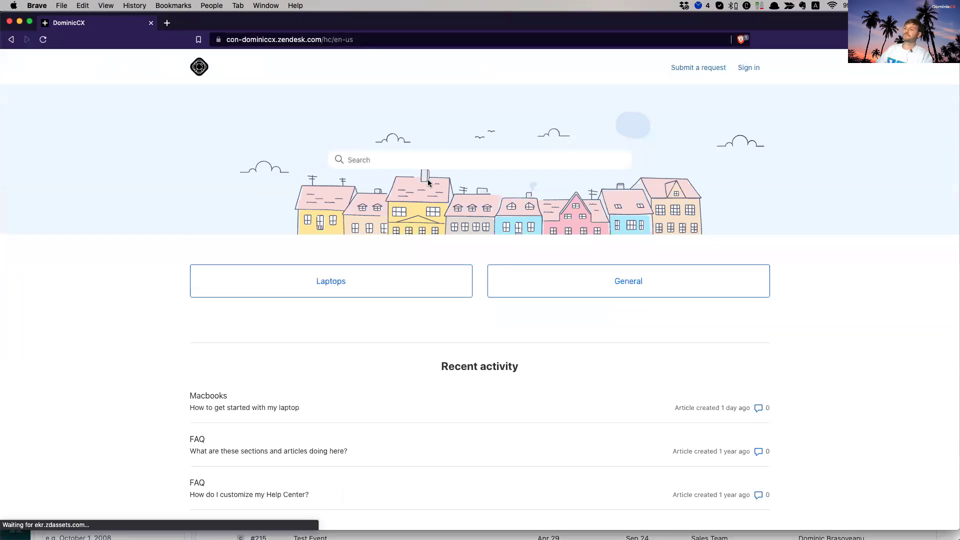
scroll(356, 262, down, 2)
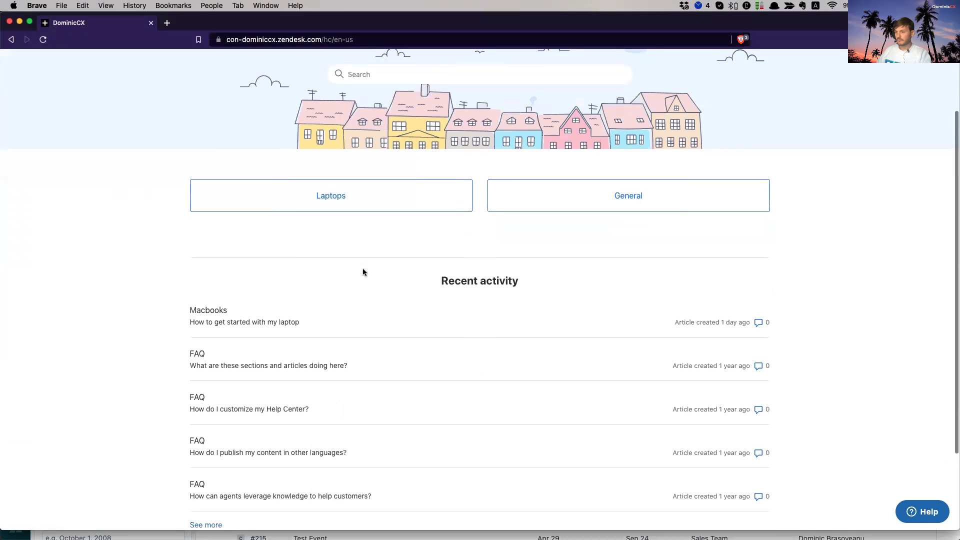
scroll(362, 270, up, 2)
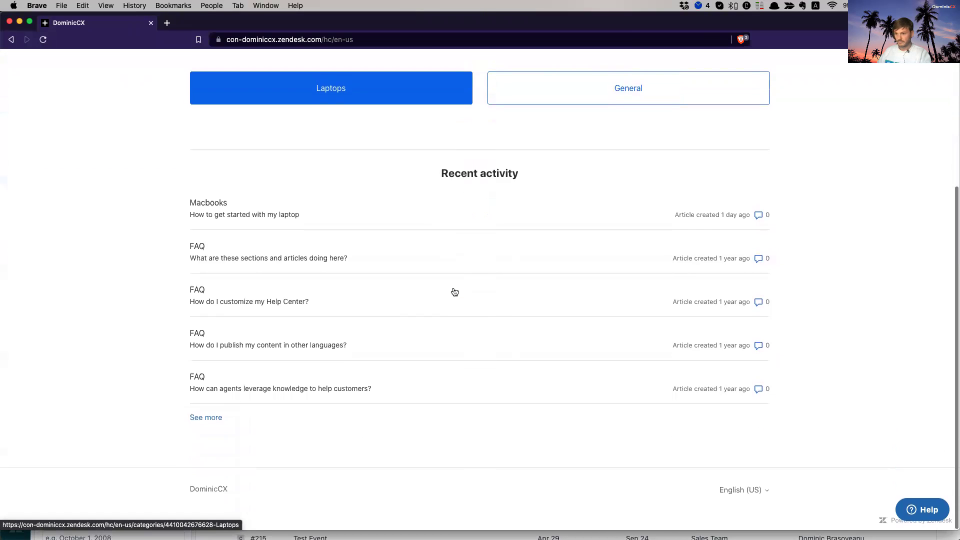
scroll(455, 292, up, 5)
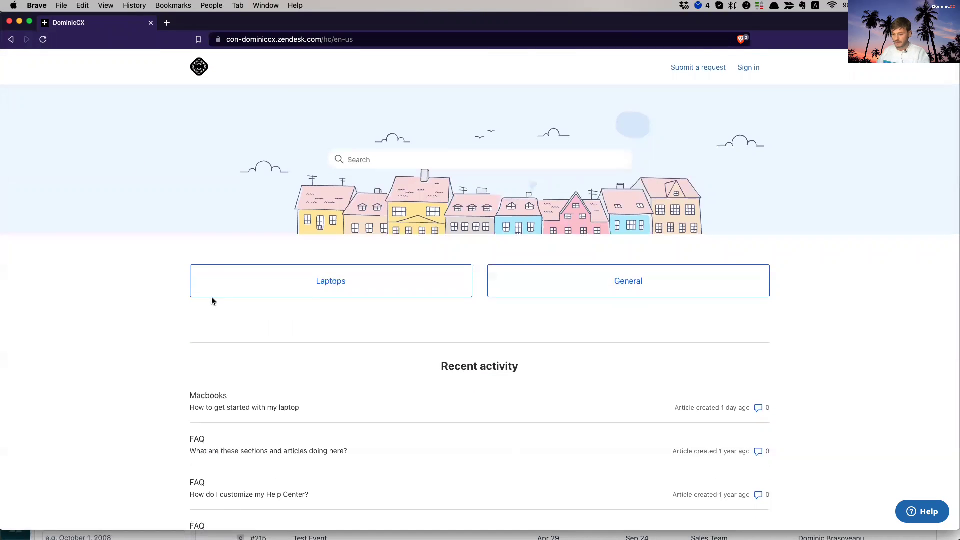
key(super+grave)
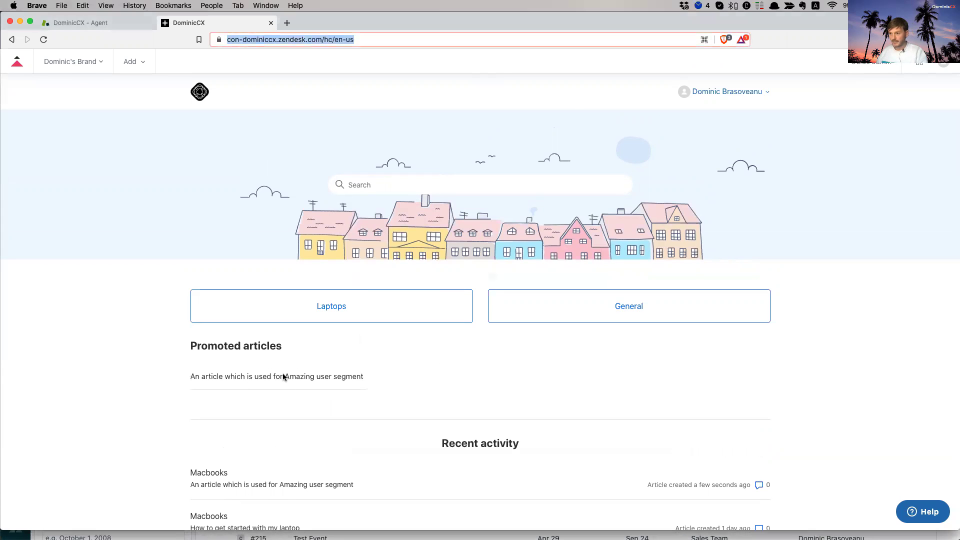
key(super+grave)
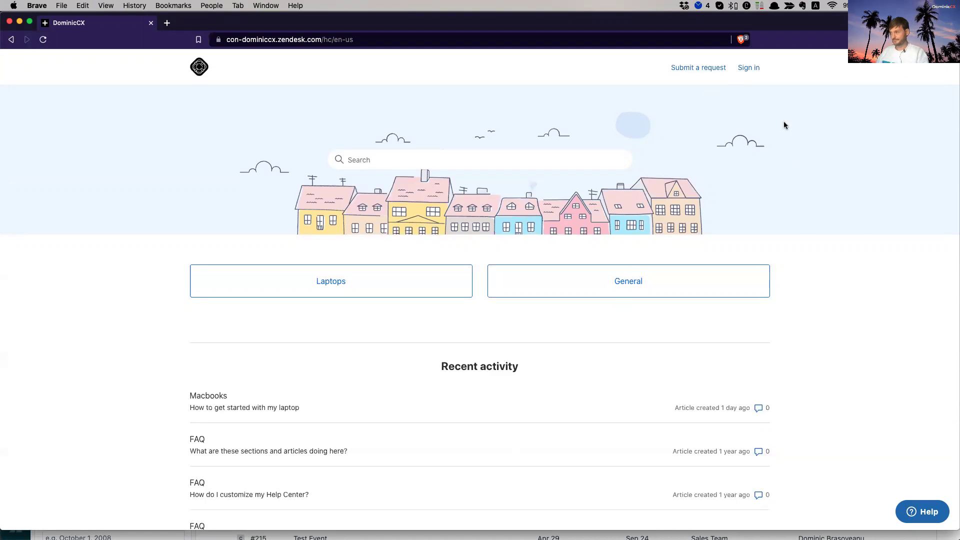
- Sign in to the help center with the end user's e-mail and password
click(751, 69)
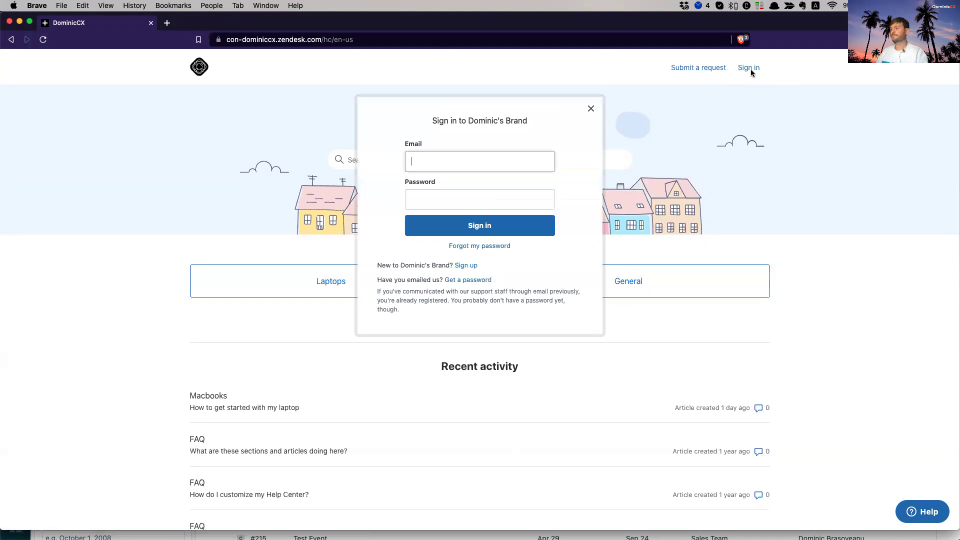
click(495, 163)
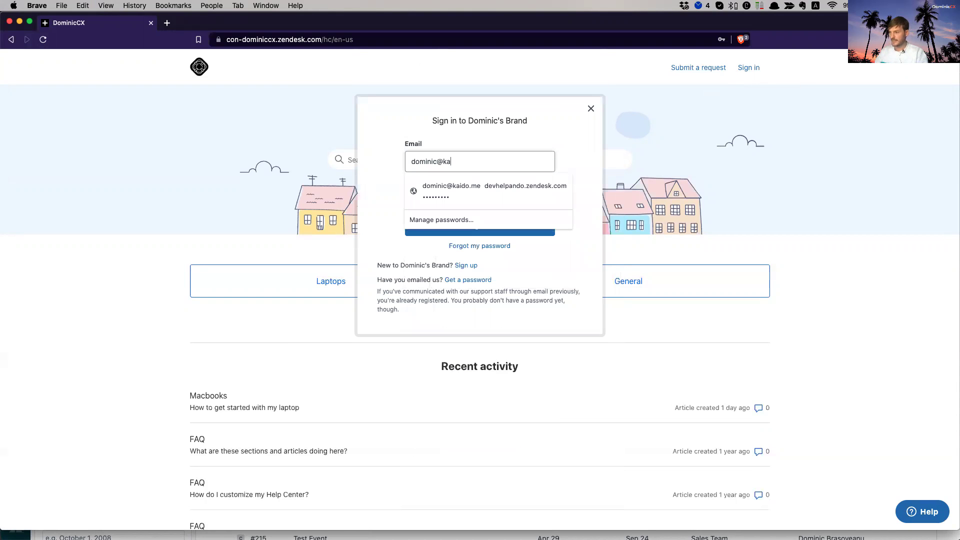
key(Tab)
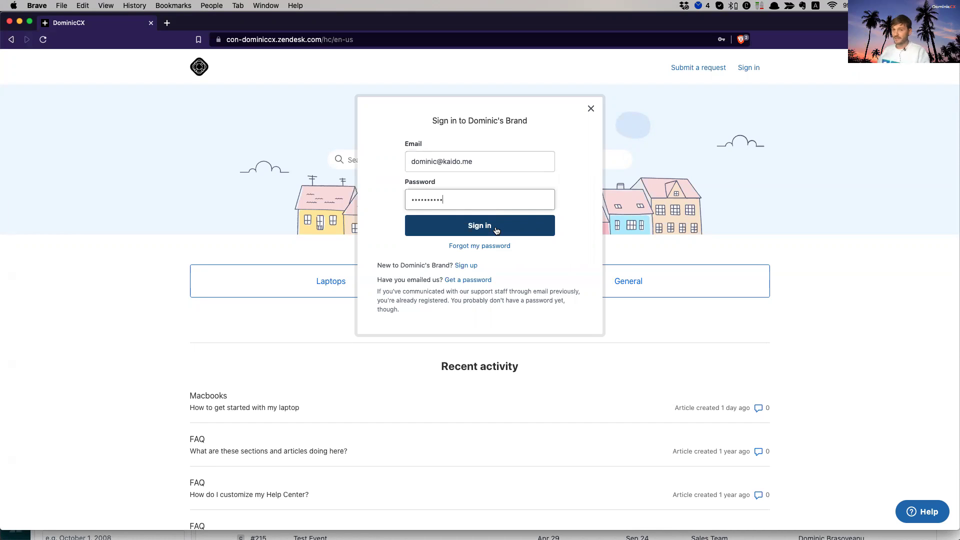
click(496, 230)
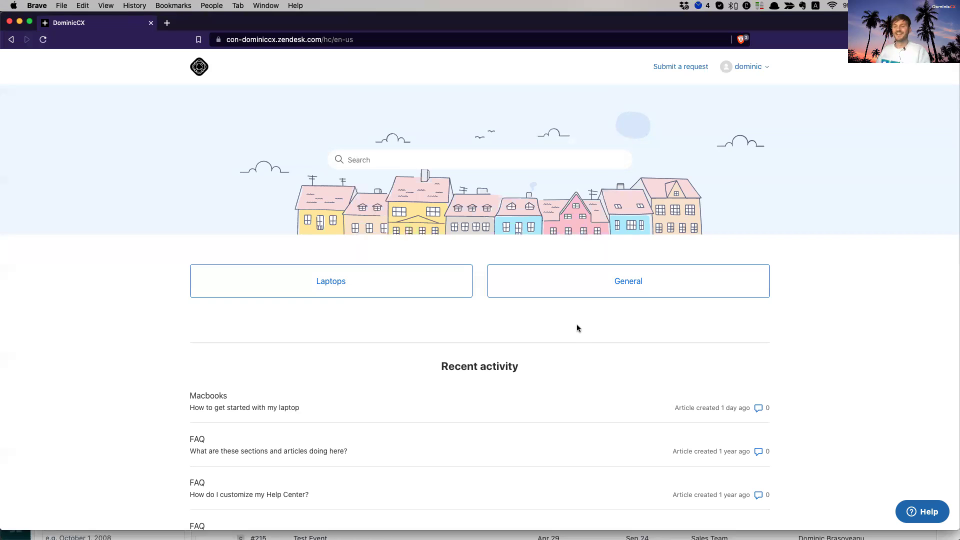
- Reload the home page as the end user and check that no promoted articles appear
click(610, 290)
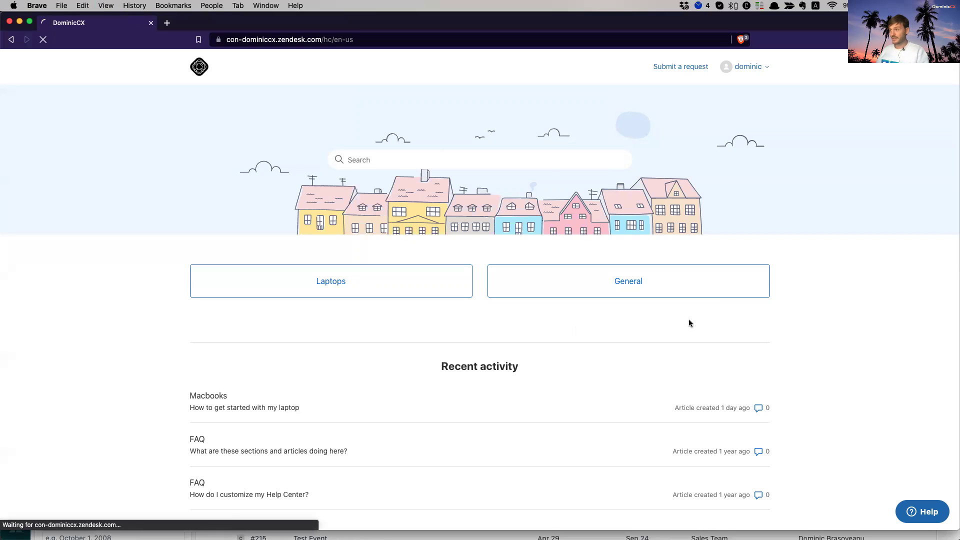
click(752, 66)
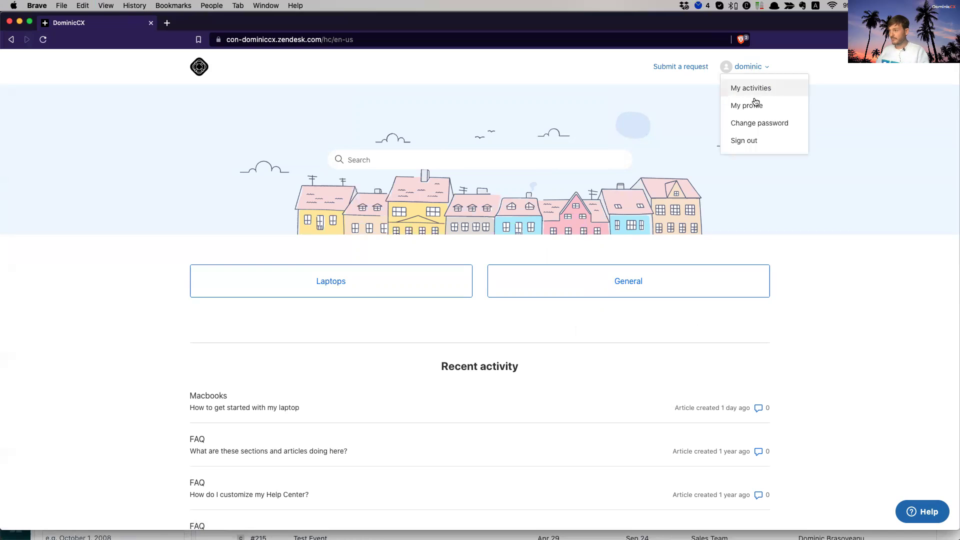
click(793, 331)
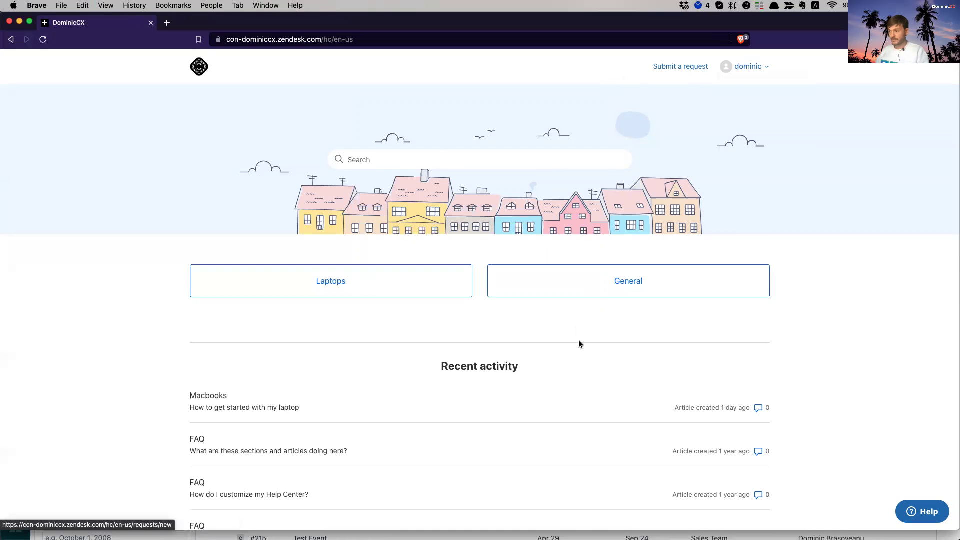
scroll(410, 350, down, 4)
scroll(370, 335, up, 4)
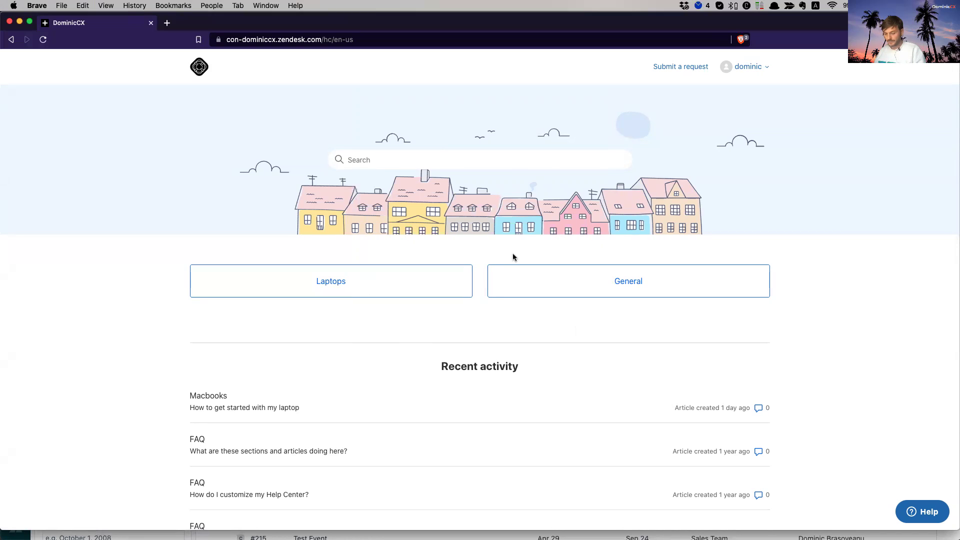
- Search Support for the end user's e-mail address, filter to Users, and open their profile
key(super+w)
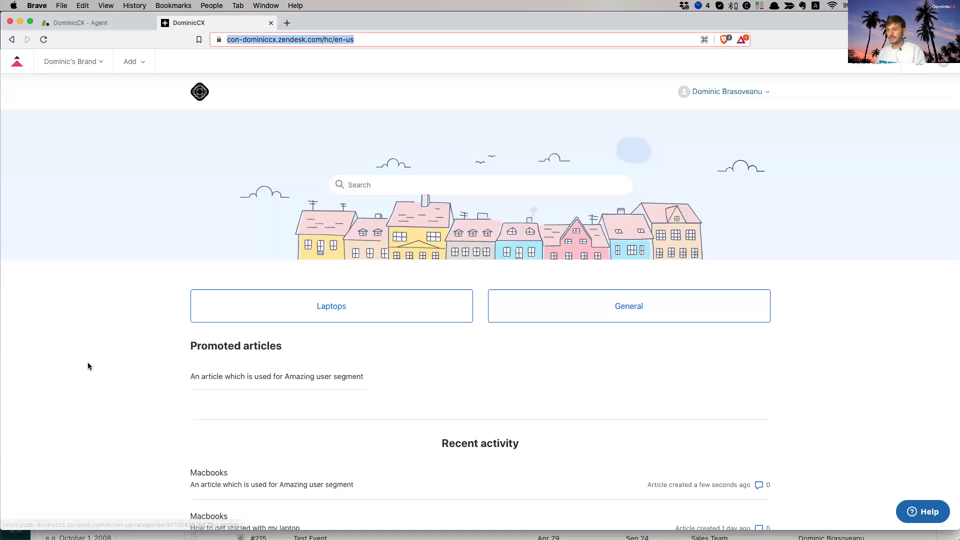
click(103, 23)
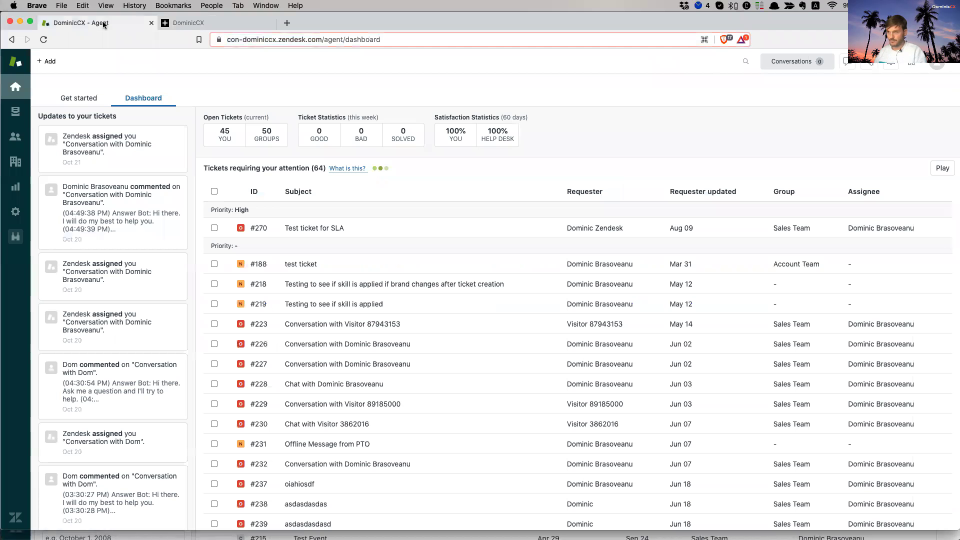
click(746, 64)
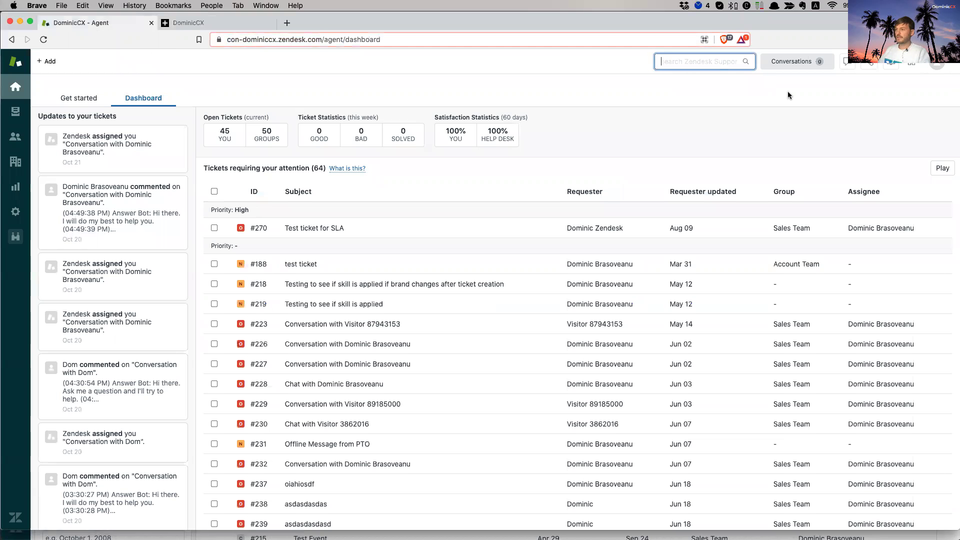
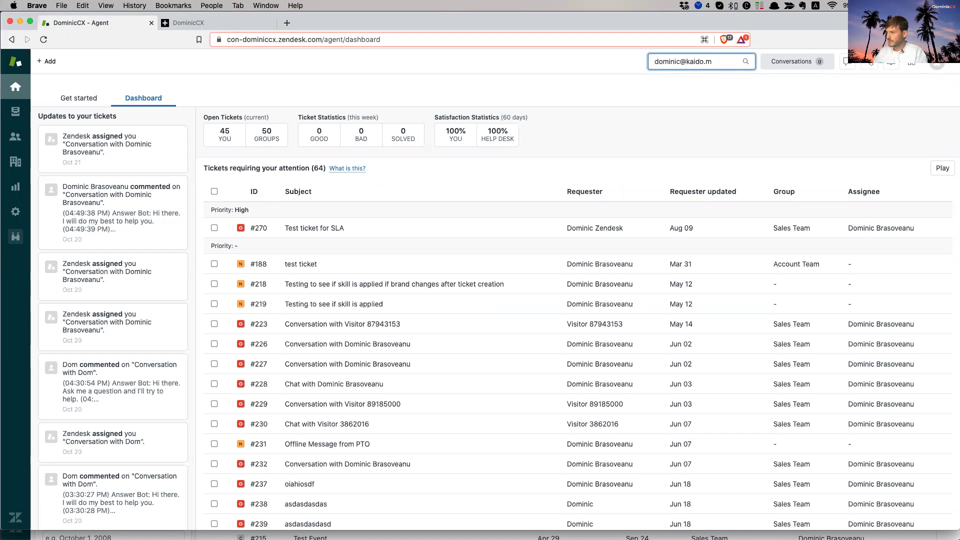
key(Return)
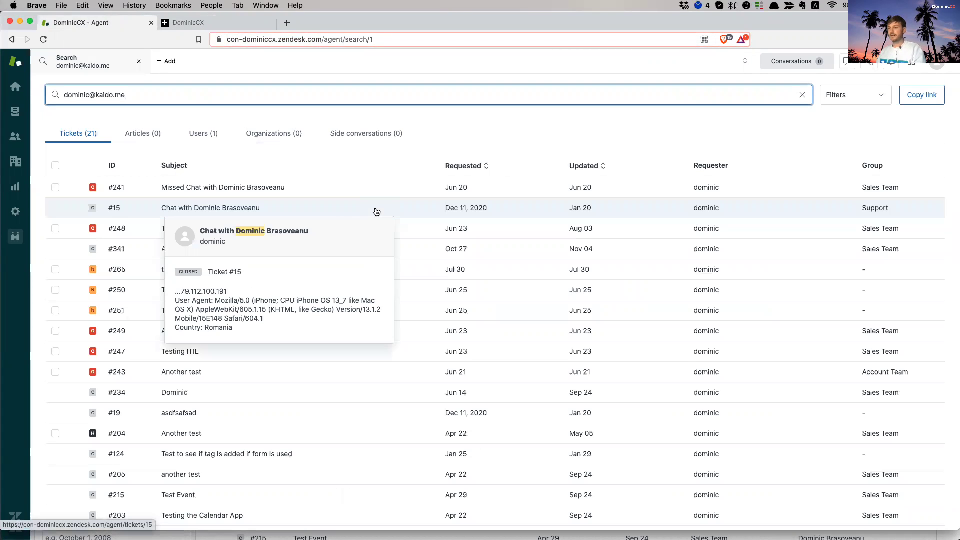
click(201, 135)
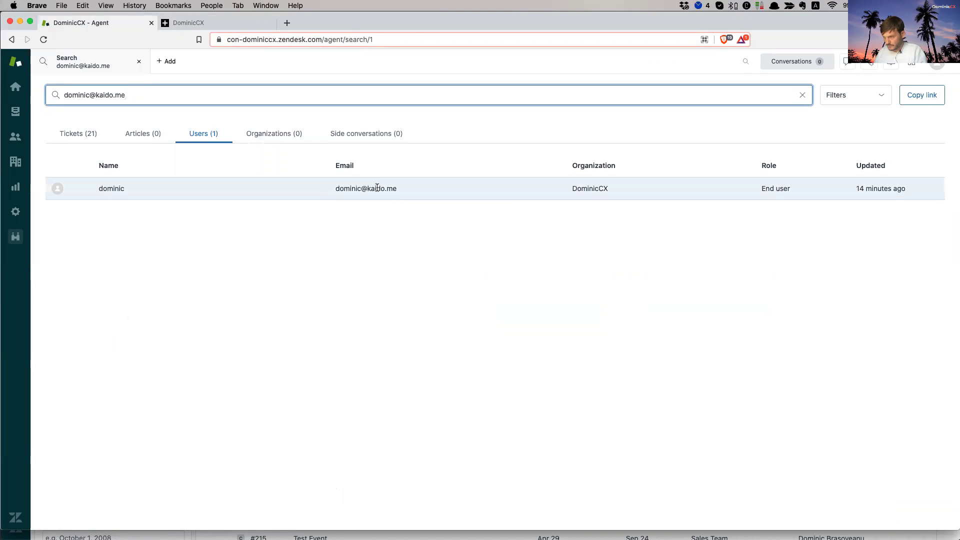
click(377, 187)
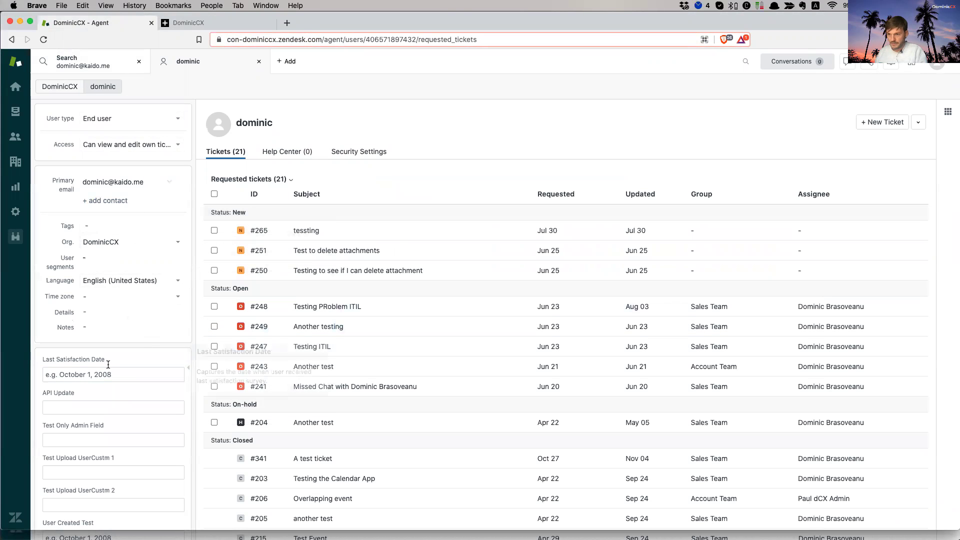
- Add the tag 'amazing' to the end user's profile and reload the page
mouse_move(73, 227)
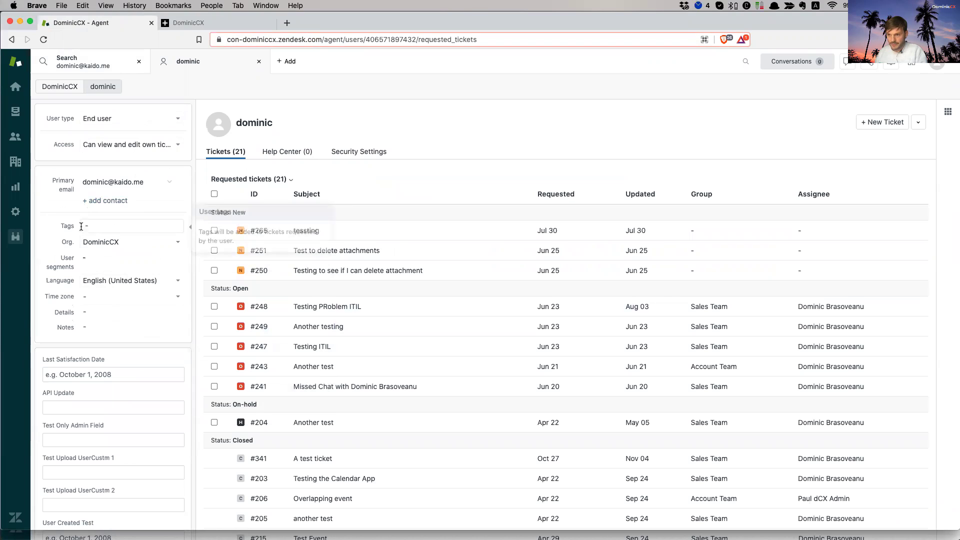
click(118, 224)
text(amazing)
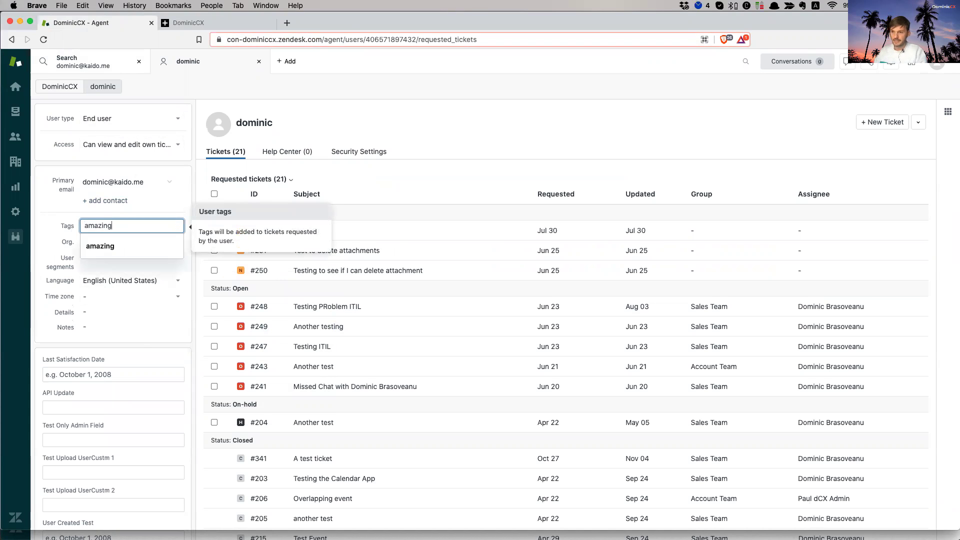
click(110, 244)
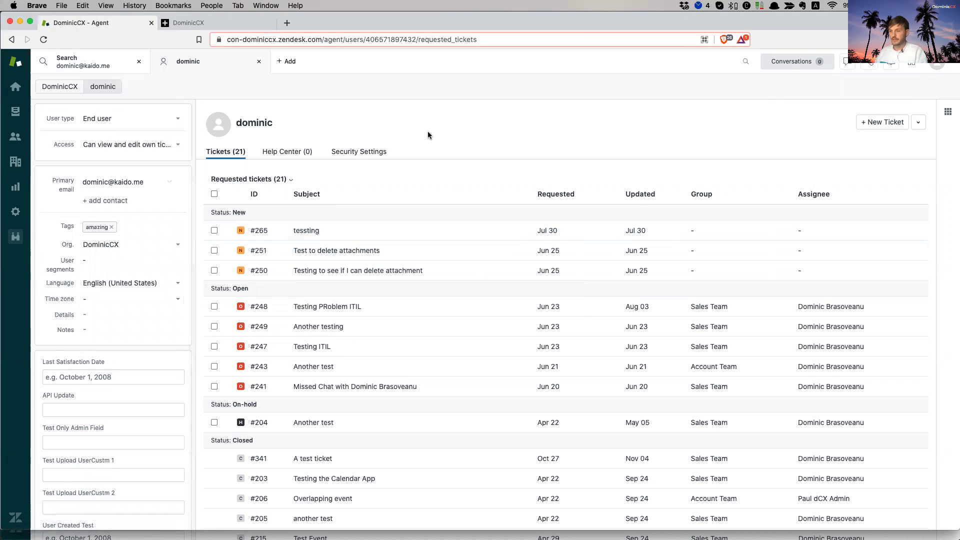
key(super+r)
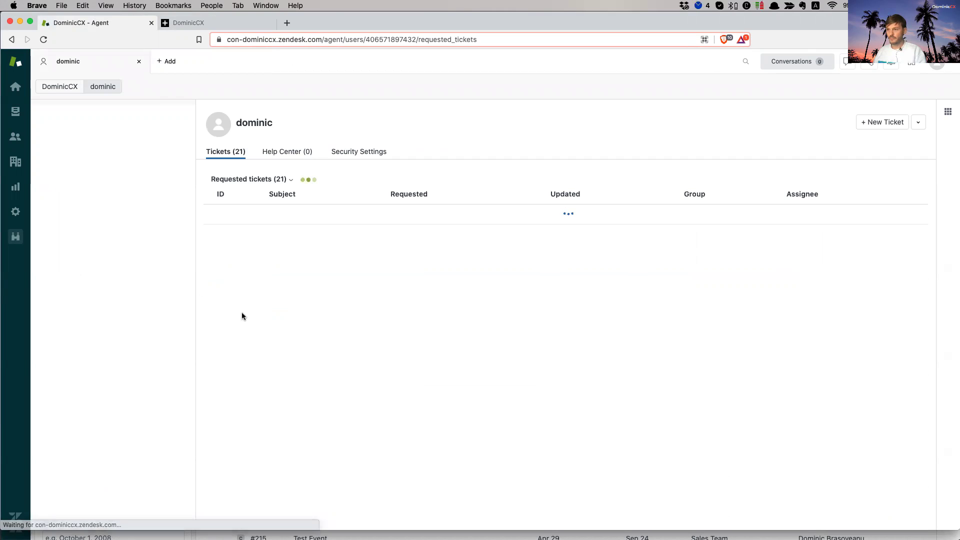
- In the end user's private help center window, review their My profile edit form and close it unchanged
key(super+grave)
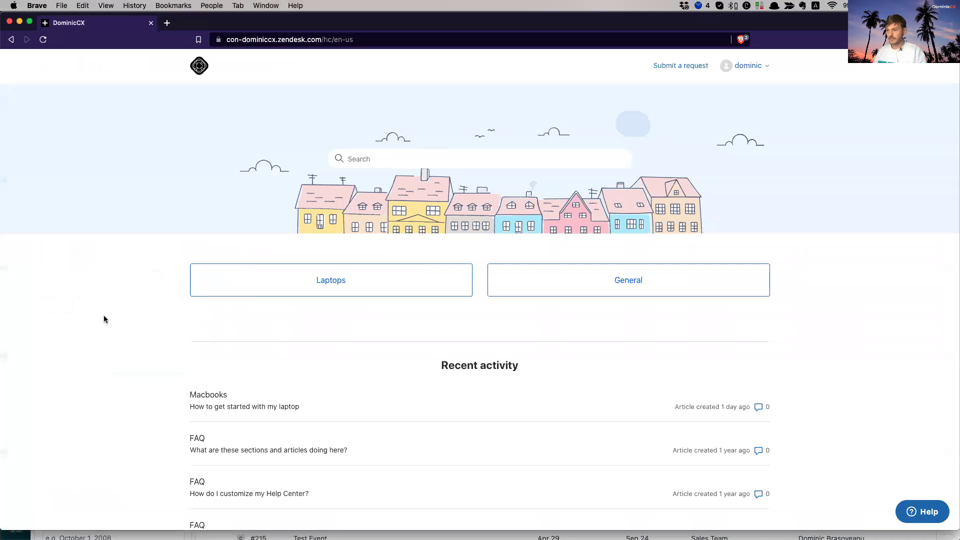
click(740, 66)
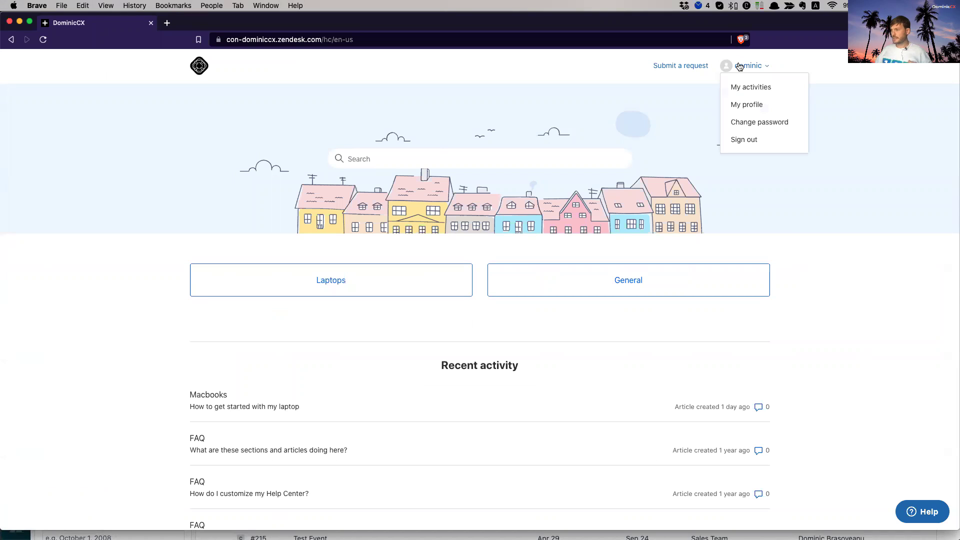
click(751, 109)
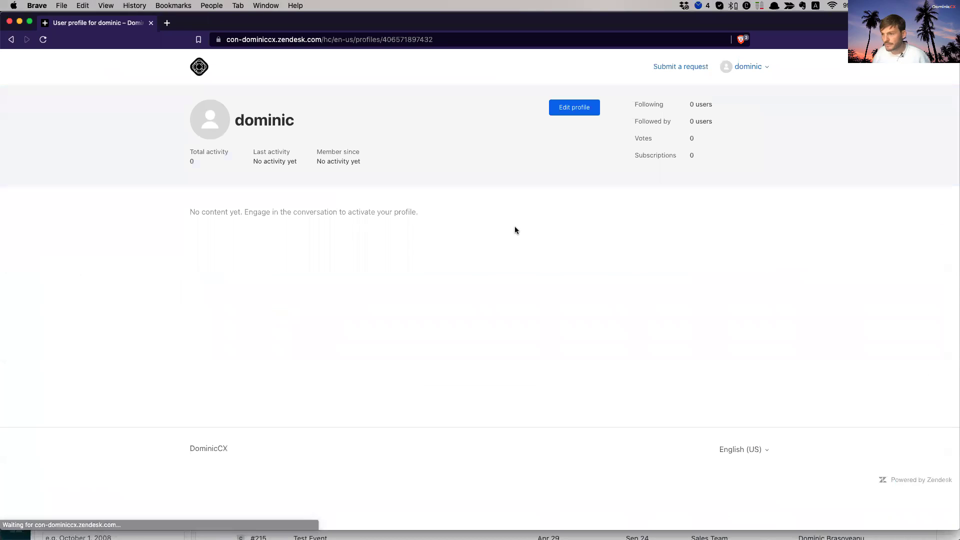
click(578, 108)
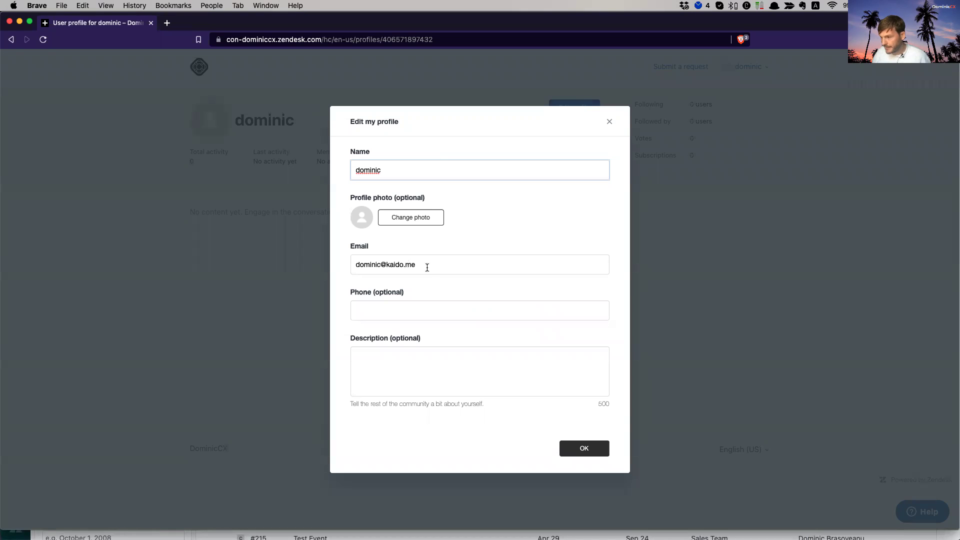
key(Tab)
click(580, 446)
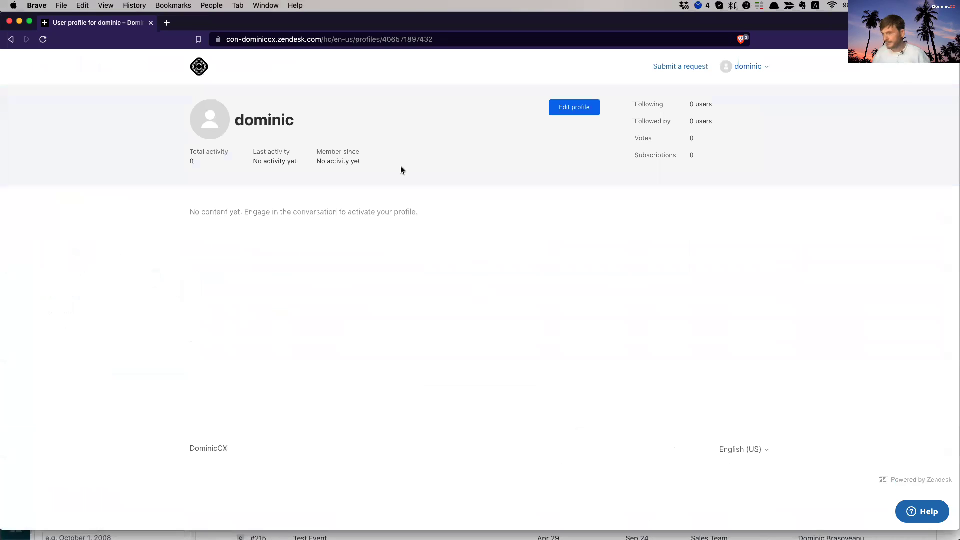
- From the help center home, open the promoted article 'An article which is used for Amazing user segment' and select its body text
click(199, 68)
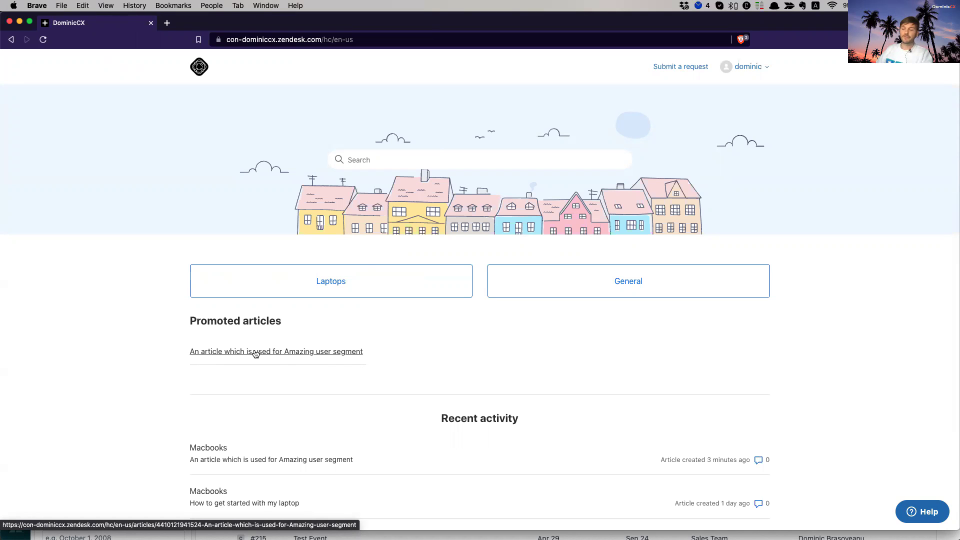
click(256, 354)
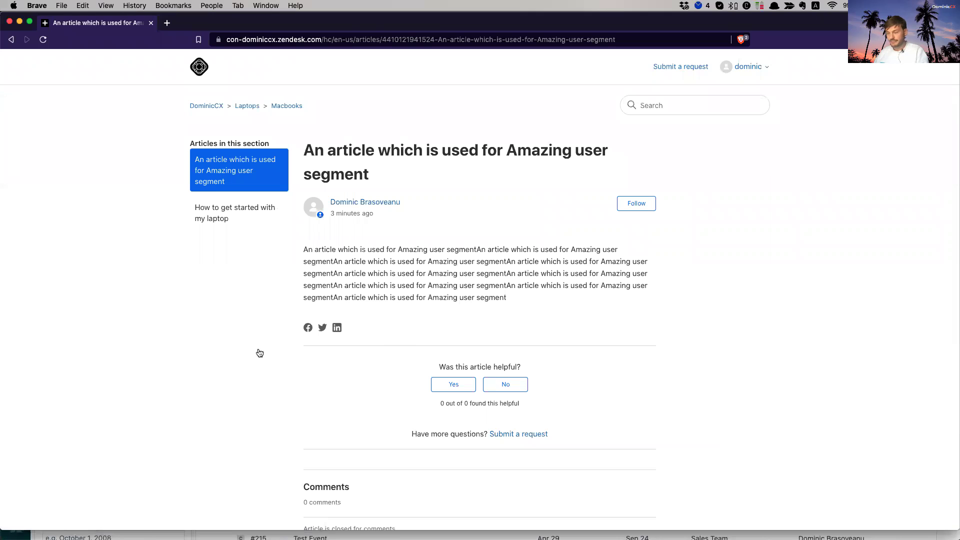
drag(303, 252, 545, 298)
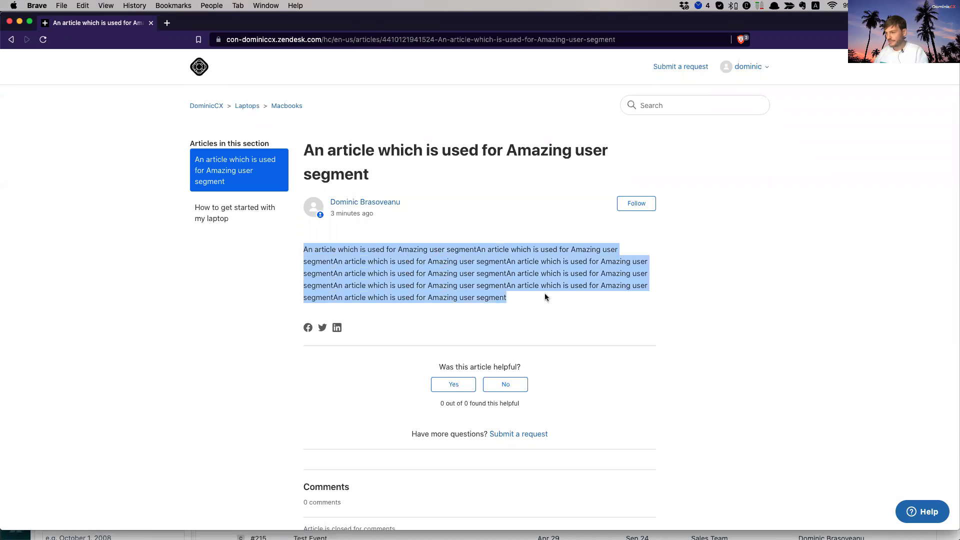
click(439, 279)
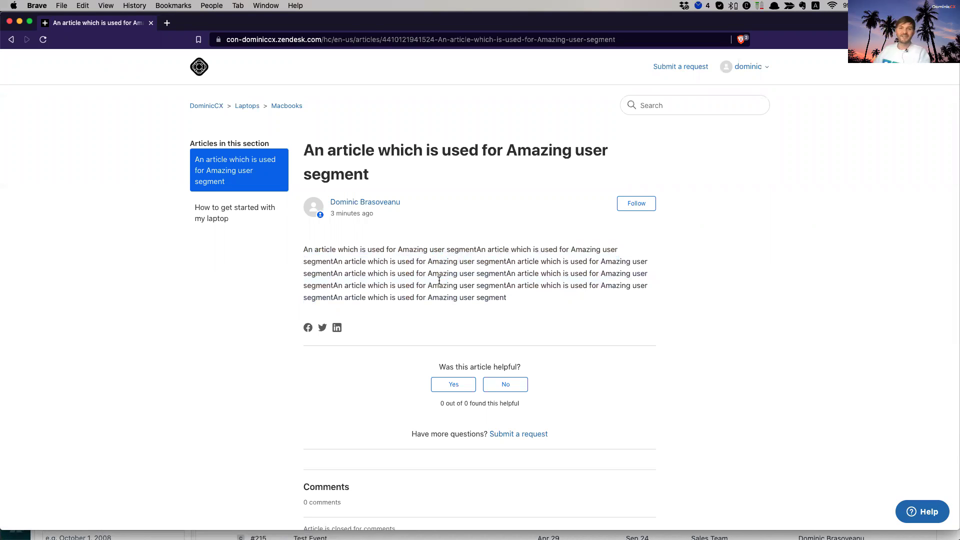